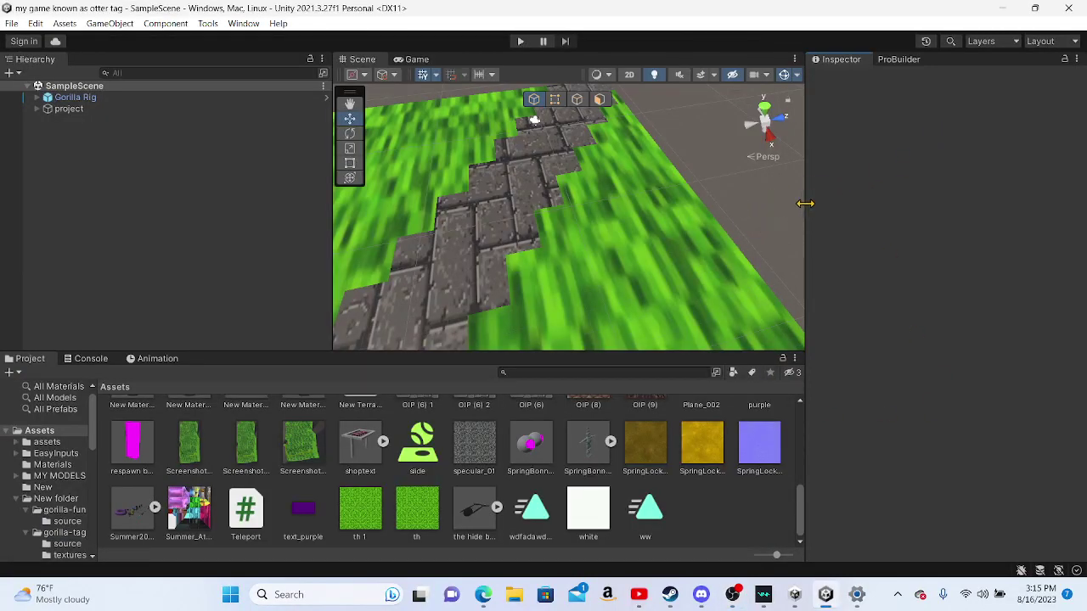
# Step: Widen the Scene view on both sides, then fly the camera out for a wide look at the map
pyautogui.moveTo(812, 209); pyautogui.dragTo(896, 194)
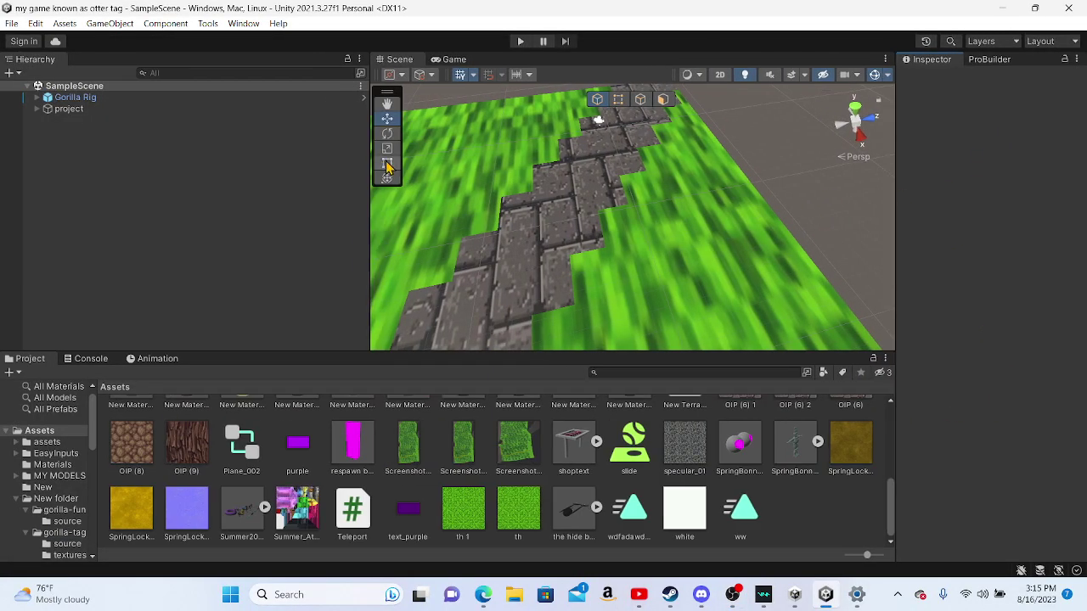
pyautogui.moveTo(369, 222); pyautogui.dragTo(314, 225)
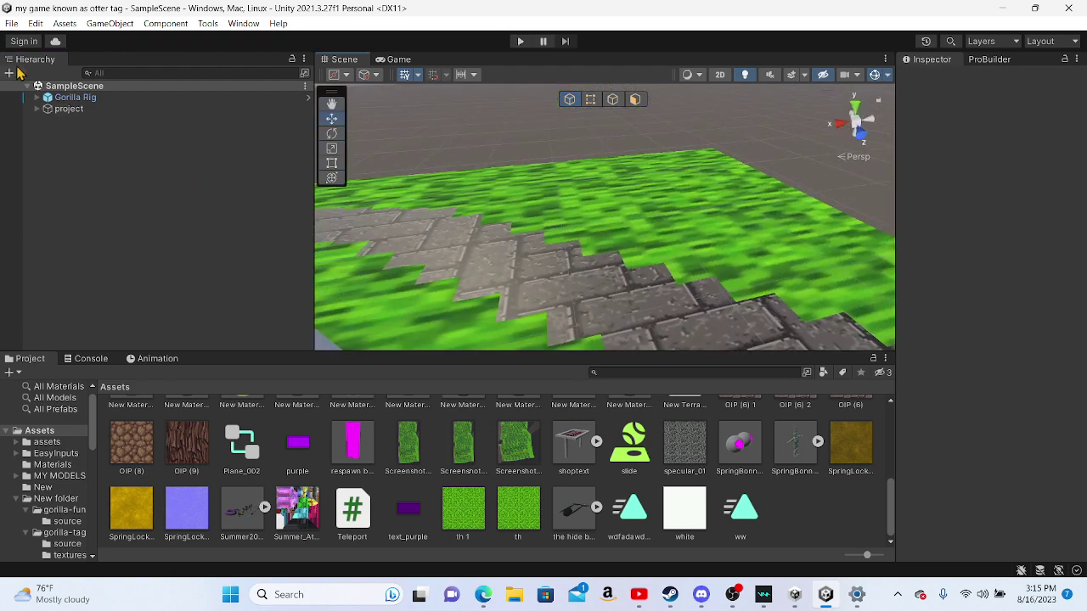
pyautogui.moveTo(711, 300)
pyautogui.mouseDown(button='right')
pyautogui.moveTo(199, 140)
pyautogui.moveTo(531, 274)
pyautogui.moveTo(376, 134)
pyautogui.moveTo(495, 181)
pyautogui.moveTo(553, 232)
pyautogui.moveTo(553, 213)
pyautogui.moveTo(376, 162)
pyautogui.moveTo(381, 134)
pyautogui.mouseUp(button='right')
pyautogui.moveTo(287, 136)
pyautogui.mouseDown(button='right')
pyautogui.moveTo(303, 157)
pyautogui.moveTo(563, 175)
pyautogui.moveTo(764, 139)
pyautogui.moveTo(962, 198)
pyautogui.moveTo(994, 163)
pyautogui.moveTo(514, 222)
pyautogui.mouseUp(button='right')
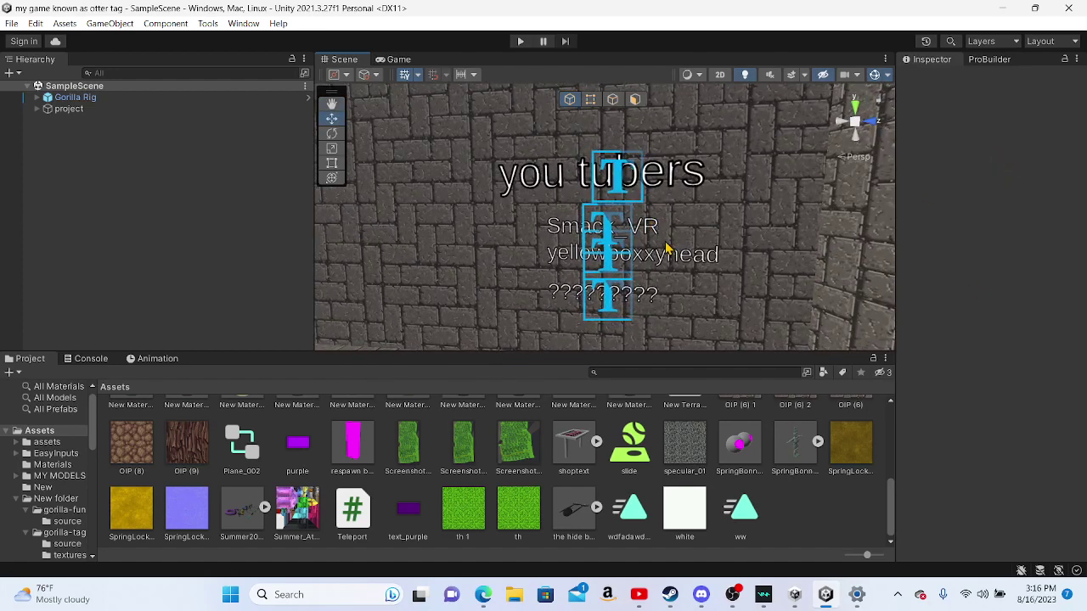
# Step: Select the yellowboxxyhead credits text and fly back to view the wall, trees and sign
pyautogui.click(686, 263)
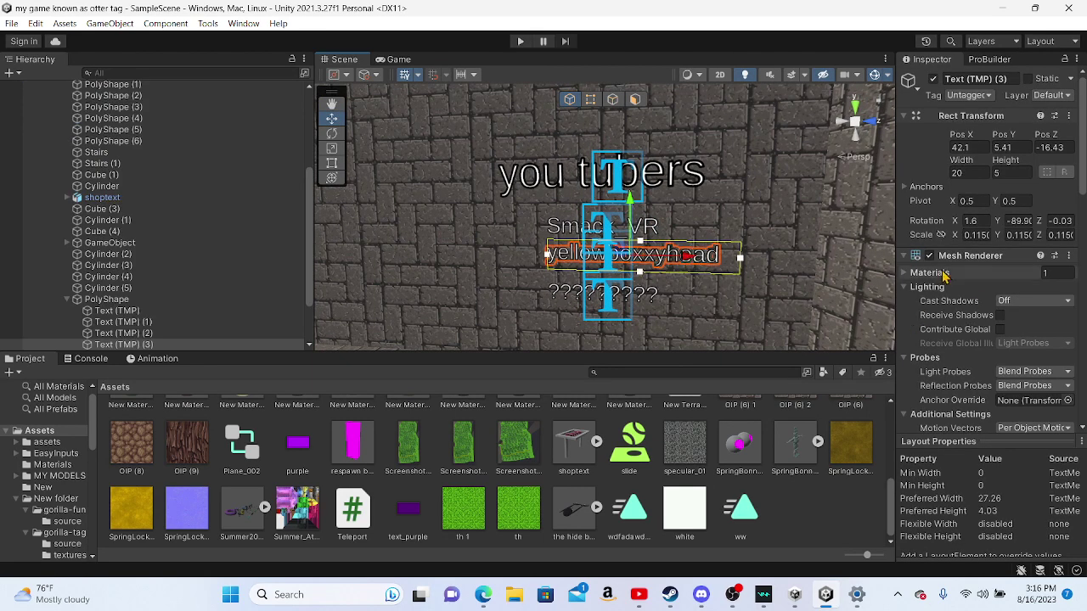
pyautogui.scroll(-3, 970, 294)
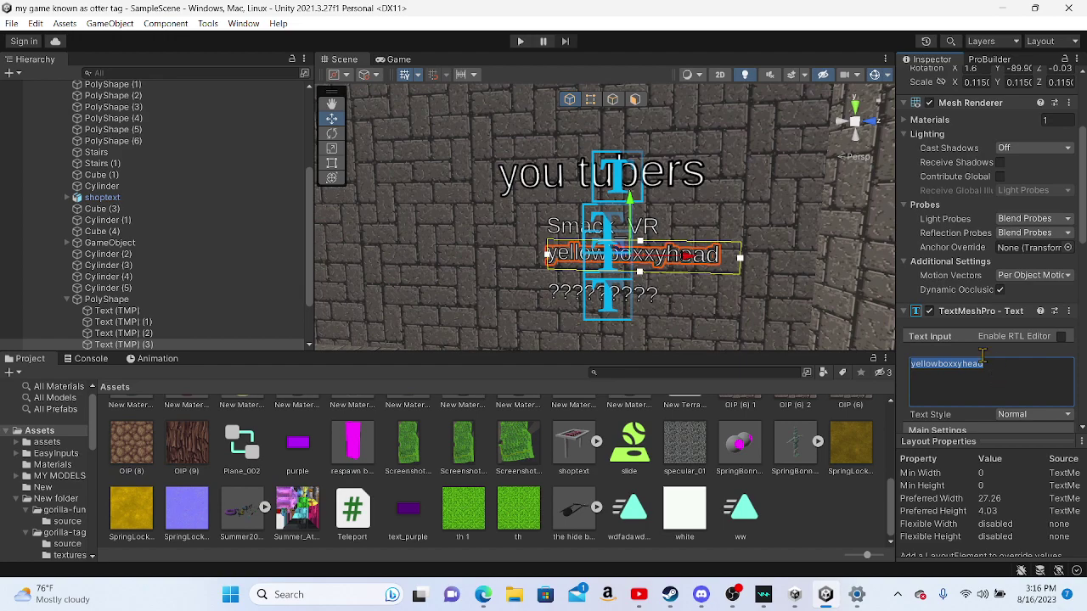
pyautogui.moveTo(741, 224); pyautogui.dragTo(764, 263, button='right')
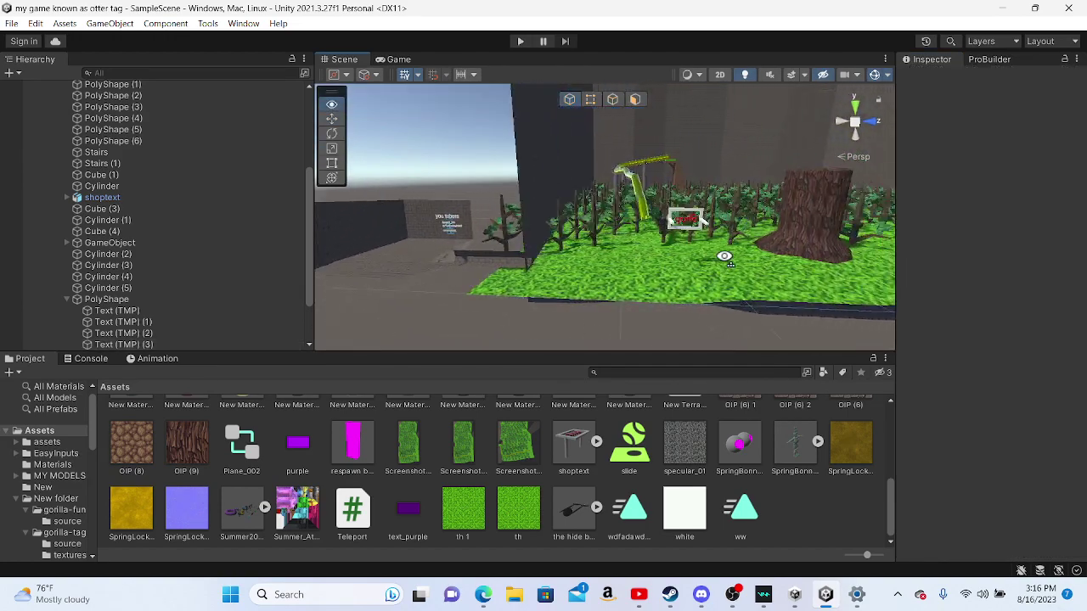
pyautogui.moveTo(764, 263)
pyautogui.mouseDown(button='right')
pyautogui.moveTo(652, 223)
pyautogui.moveTo(323, 293)
pyautogui.mouseUp(button='right')
pyautogui.scroll(5, 127, 212)
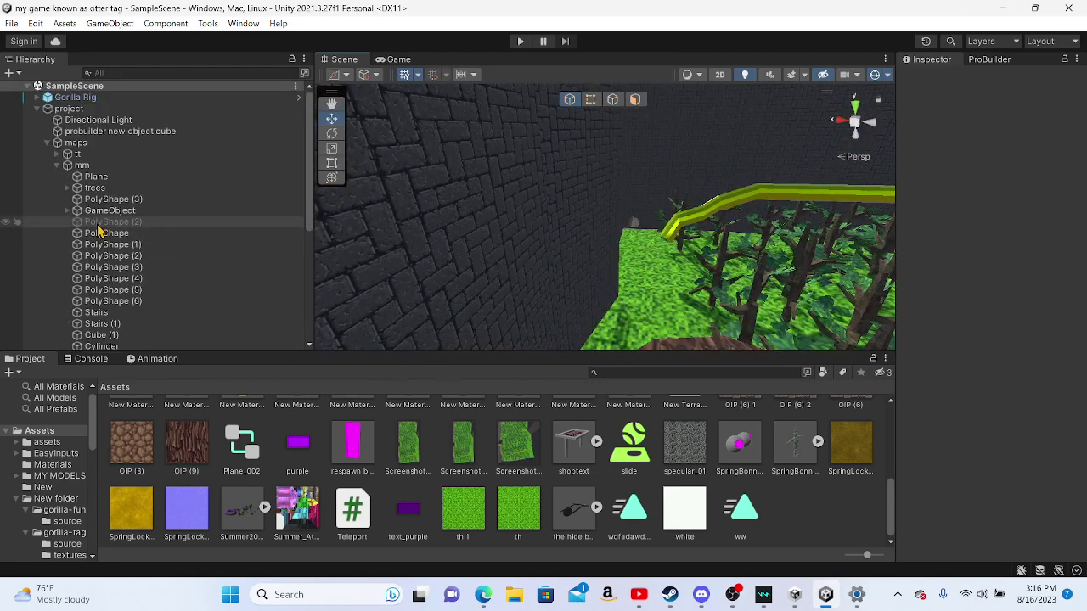
# Step: Select the sm map group and fly around the cosmetics room walls
pyautogui.click(57, 165)
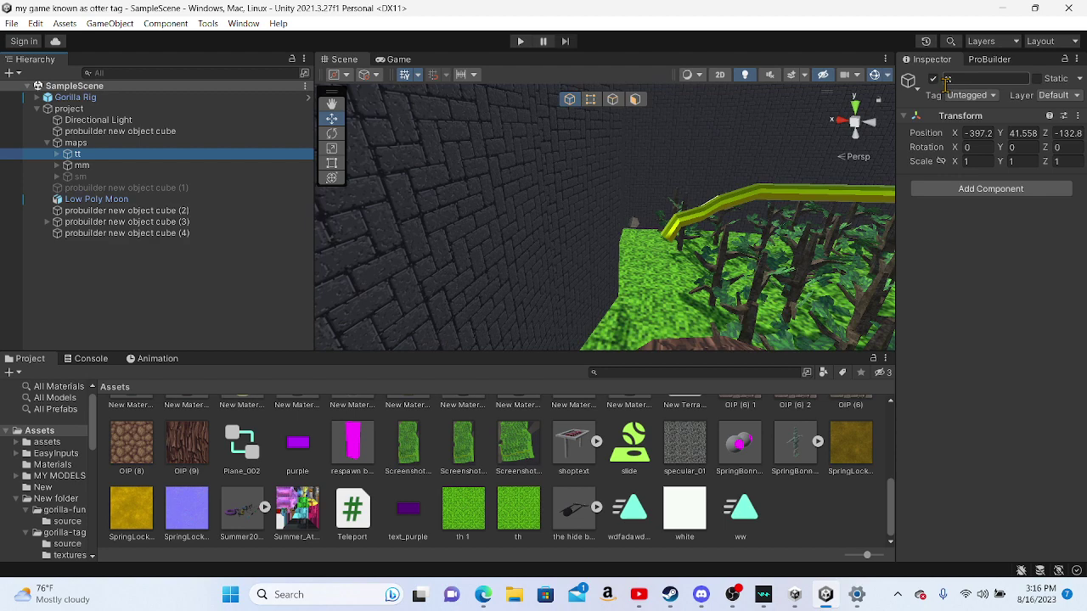
pyautogui.click(170, 176)
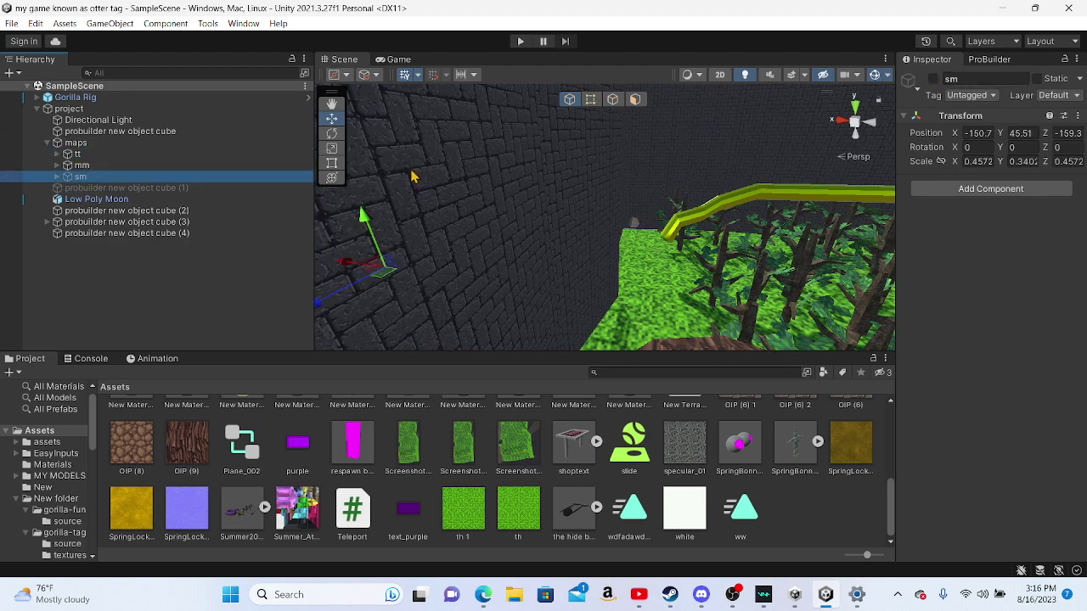
pyautogui.moveTo(608, 156); pyautogui.dragTo(608, 156, button='right')
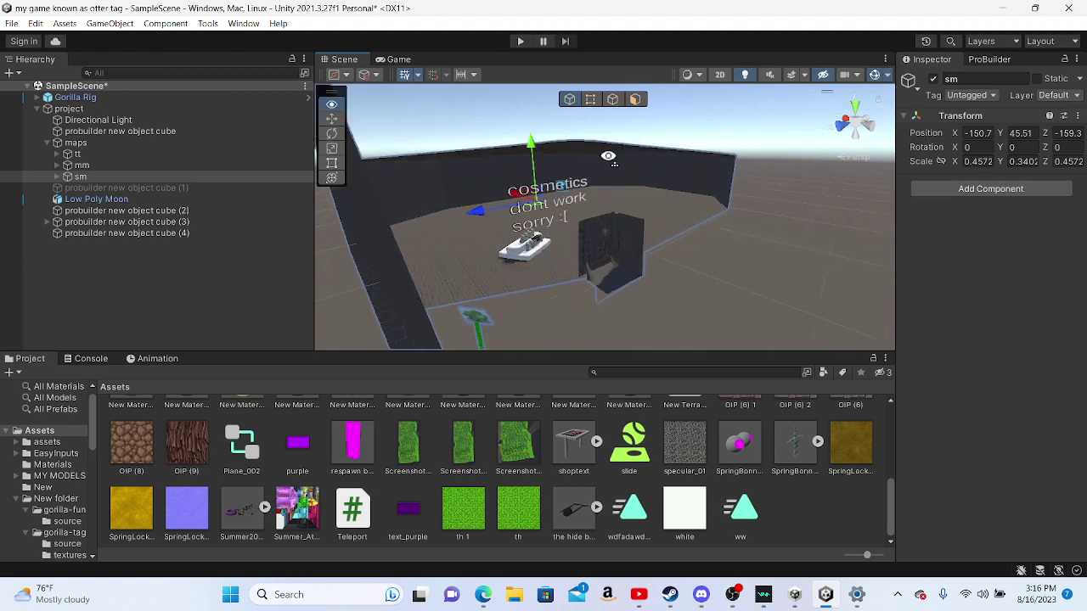
pyautogui.moveTo(608, 156)
pyautogui.mouseDown(button='right')
pyautogui.moveTo(551, 325)
pyautogui.moveTo(448, 181)
pyautogui.mouseUp(button='right')
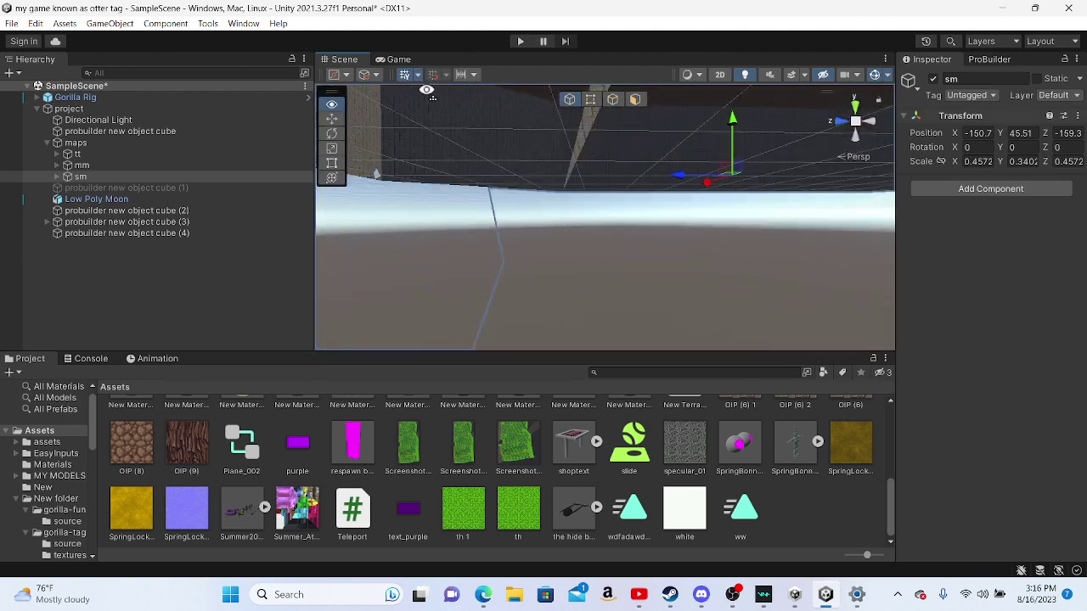
# Step: Fly down to ground level to view the statues, hat and TV across the map
pyautogui.moveTo(386, 146); pyautogui.dragTo(385, 146, button='right')
pyautogui.moveTo(833, 135)
pyautogui.mouseDown(button='right')
pyautogui.moveTo(551, 146)
pyautogui.moveTo(590, 188)
pyautogui.moveTo(382, 242)
pyautogui.moveTo(495, 159)
pyautogui.mouseUp(button='right')
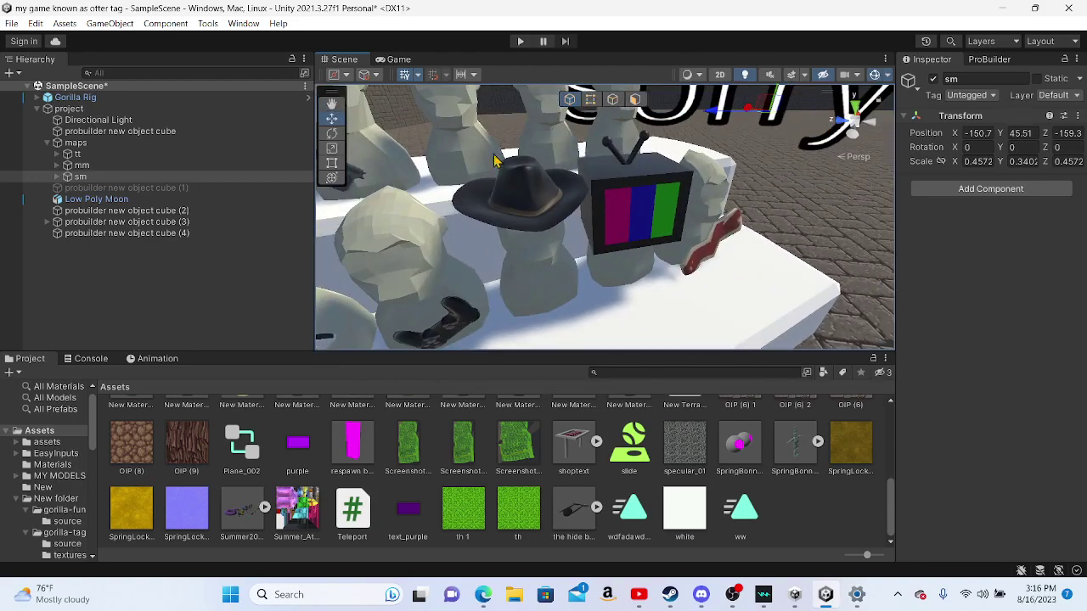
pyautogui.moveTo(643, 170); pyautogui.dragTo(633, 120, button='right')
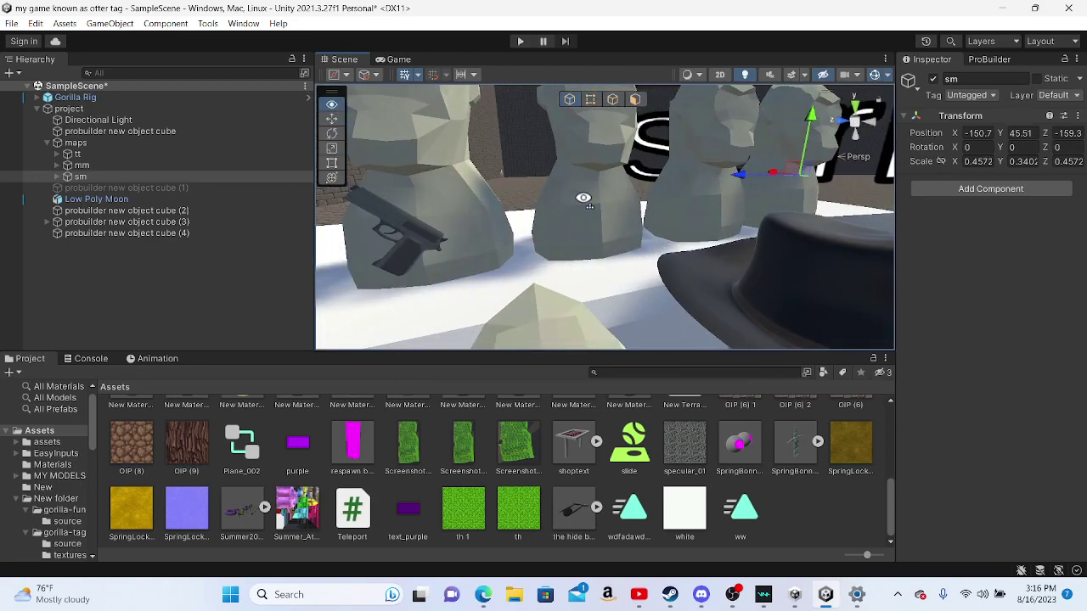
pyautogui.moveTo(583, 198); pyautogui.dragTo(525, 242, button='right')
pyautogui.moveTo(592, 197)
pyautogui.mouseDown(button='right')
pyautogui.moveTo(661, 133)
pyautogui.moveTo(436, 243)
pyautogui.moveTo(368, 322)
pyautogui.moveTo(480, 252)
pyautogui.moveTo(945, 303)
pyautogui.mouseUp(button='right')
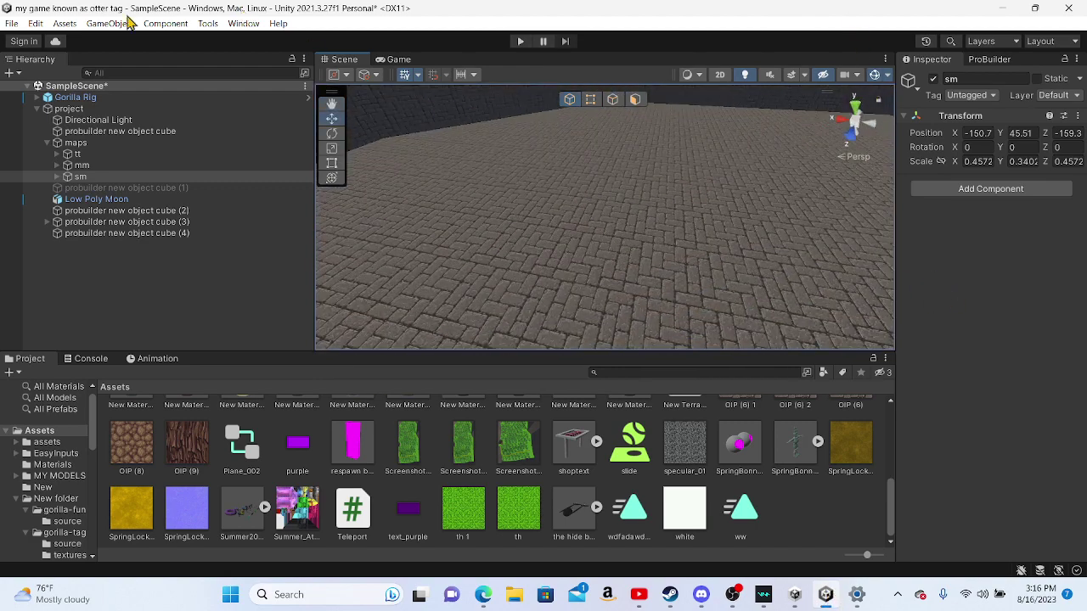
# Step: Add a new cube, frame it, and stretch it into a tall slab
pyautogui.click(10, 73)
pyautogui.moveTo(44, 133)
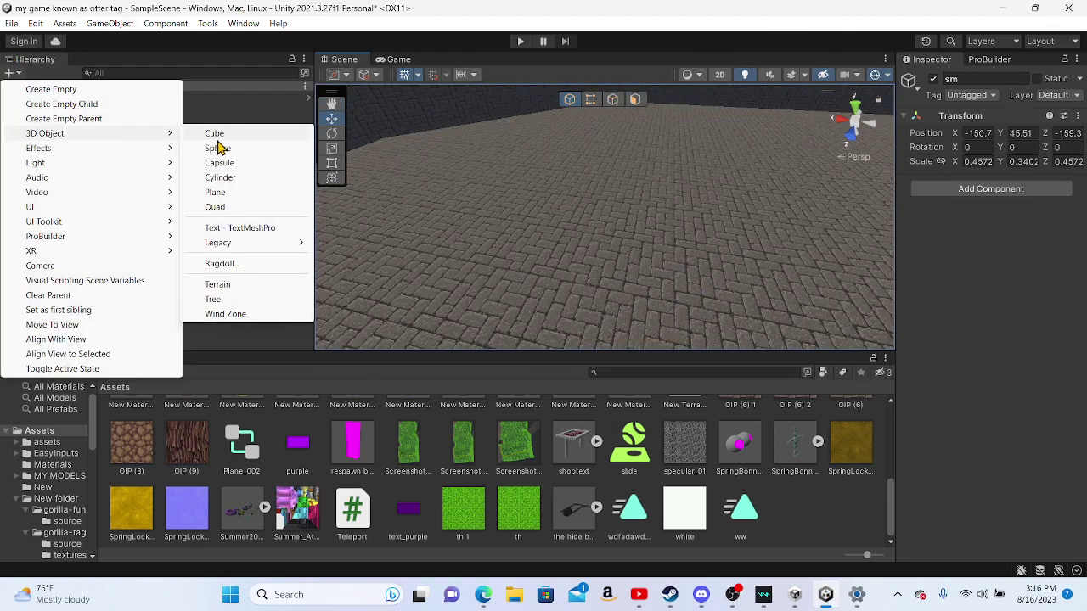
pyautogui.click(219, 134)
pyautogui.press('f')
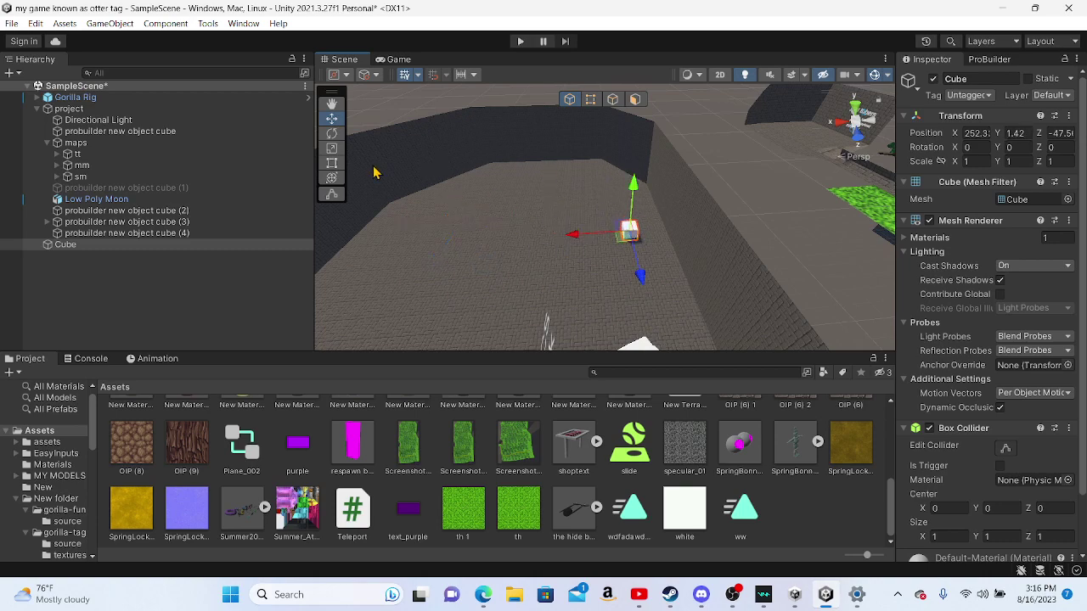
pyautogui.press('f')
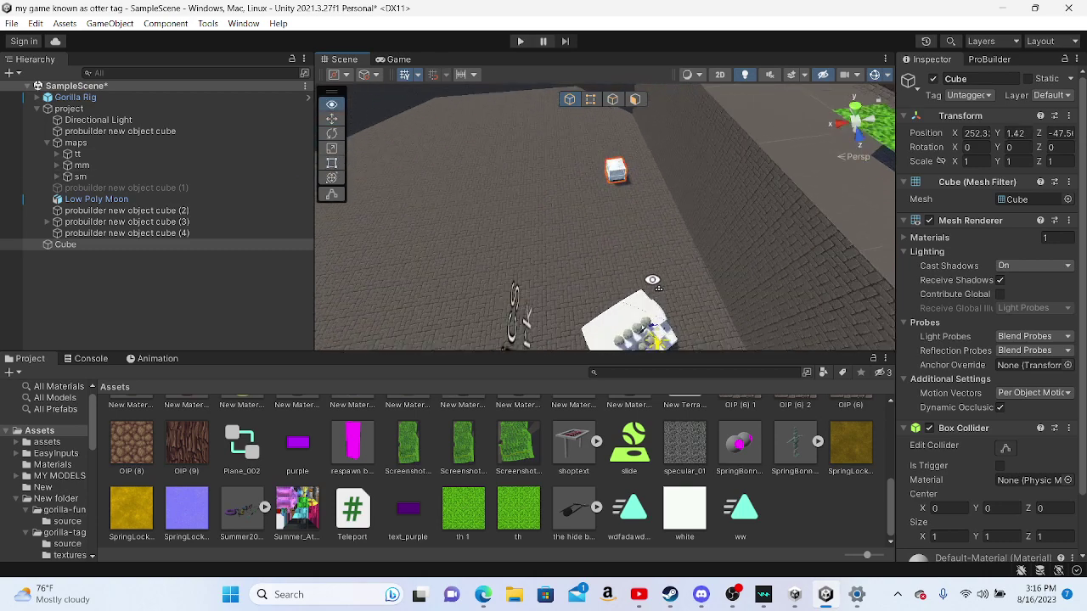
pyautogui.moveTo(612, 45)
pyautogui.mouseDown()
pyautogui.moveTo(638, 208)
pyautogui.moveTo(589, 216)
pyautogui.mouseUp()
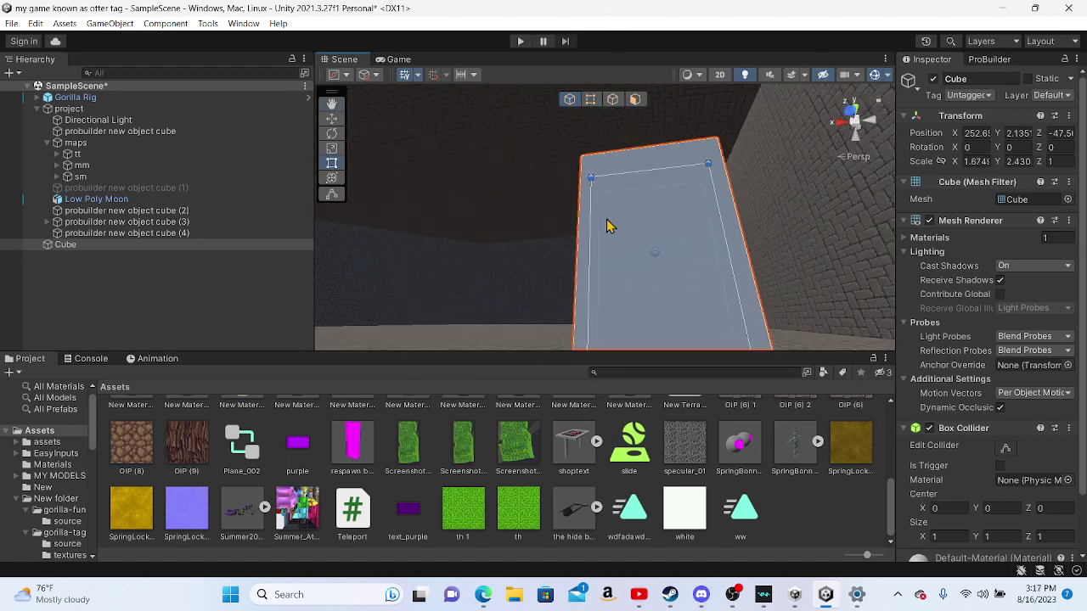
# Step: Convert the cube into an editable ProBuilder mesh with ProBuilderize
pyautogui.click(987, 61)
pyautogui.click(930, 180)
pyautogui.moveTo(764, 226)
pyautogui.mouseDown(button='right')
pyautogui.moveTo(844, 285)
pyautogui.moveTo(594, 255)
pyautogui.mouseUp(button='right')
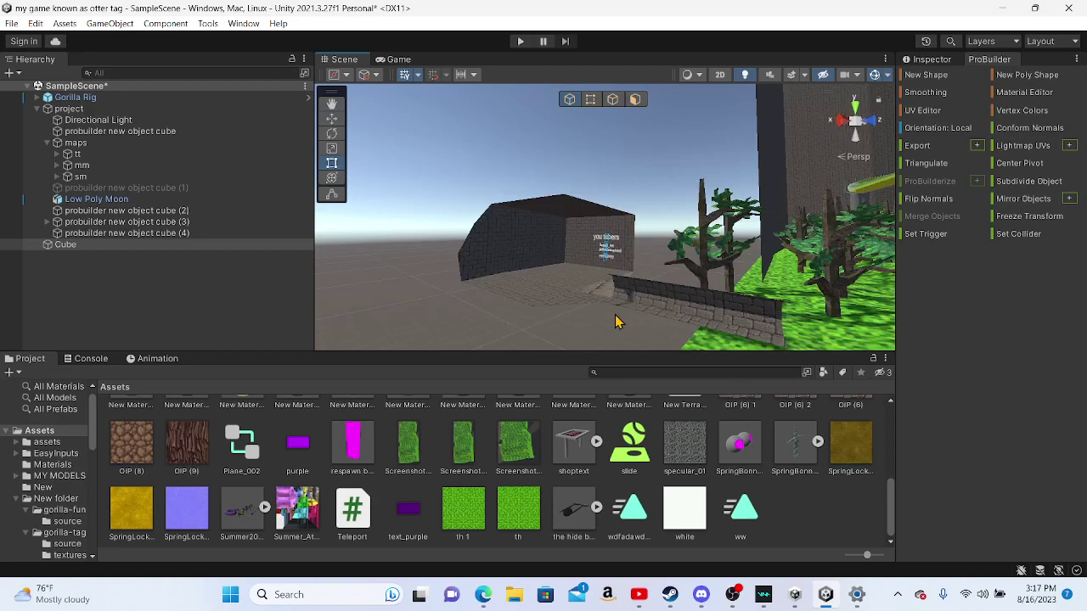
# Step: Select and frame probuilder new object cube (1) and show its Inspector components
pyautogui.click(125, 187)
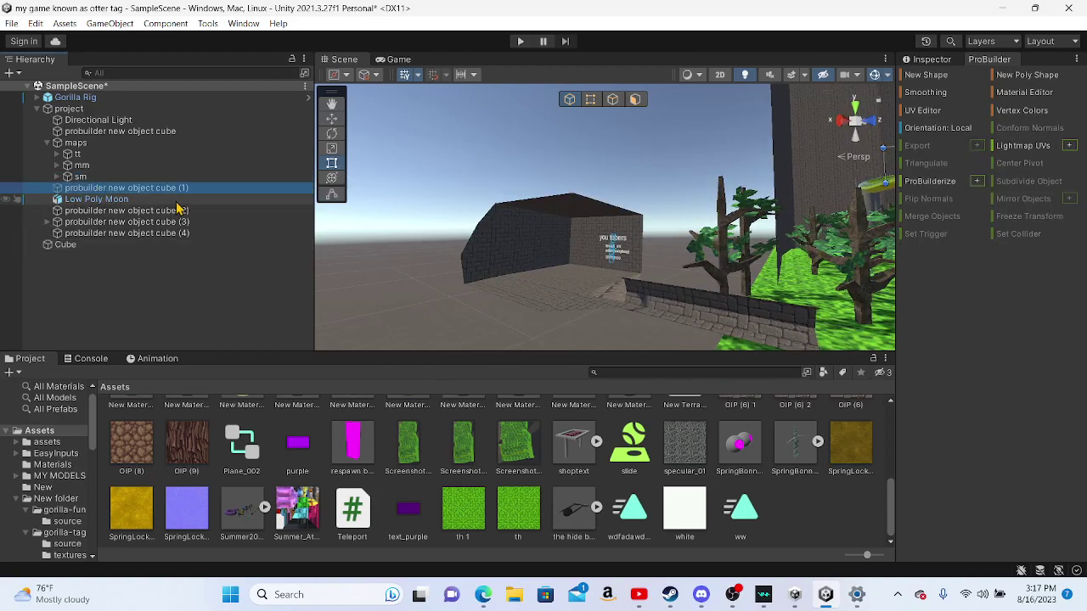
pyautogui.doubleClick(126, 188)
pyautogui.moveTo(787, 197); pyautogui.dragTo(509, 238, button='right')
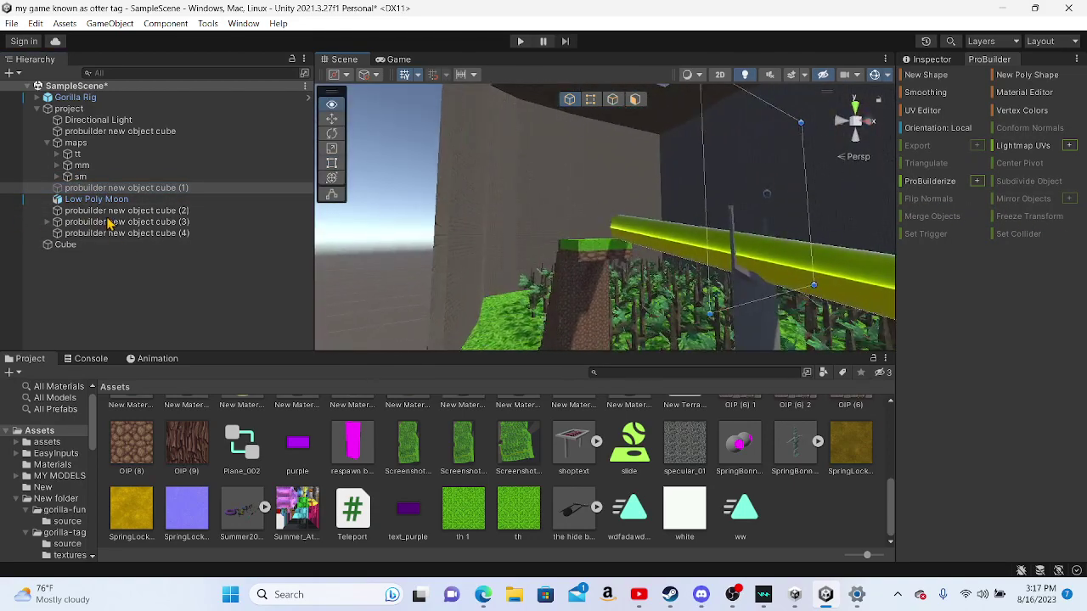
pyautogui.click(934, 61)
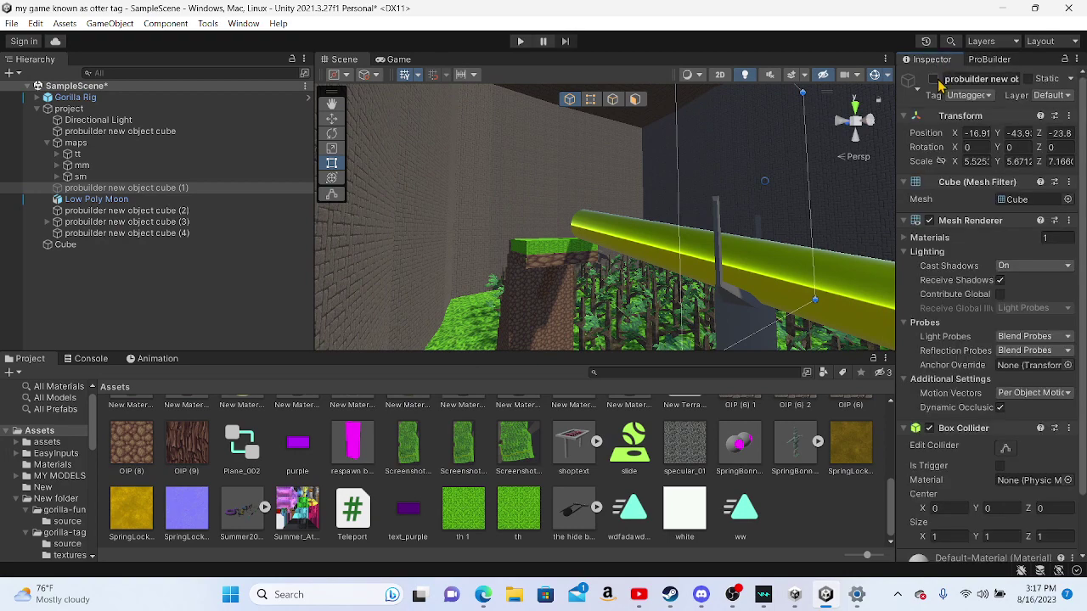
# Step: Fly past the rail, grey wall and sign to look down the grass path
pyautogui.moveTo(696, 271)
pyautogui.mouseDown(button='right')
pyautogui.moveTo(685, 283)
pyautogui.moveTo(705, 276)
pyautogui.mouseUp(button='right')
pyautogui.scroll(-2, 1076, 362)
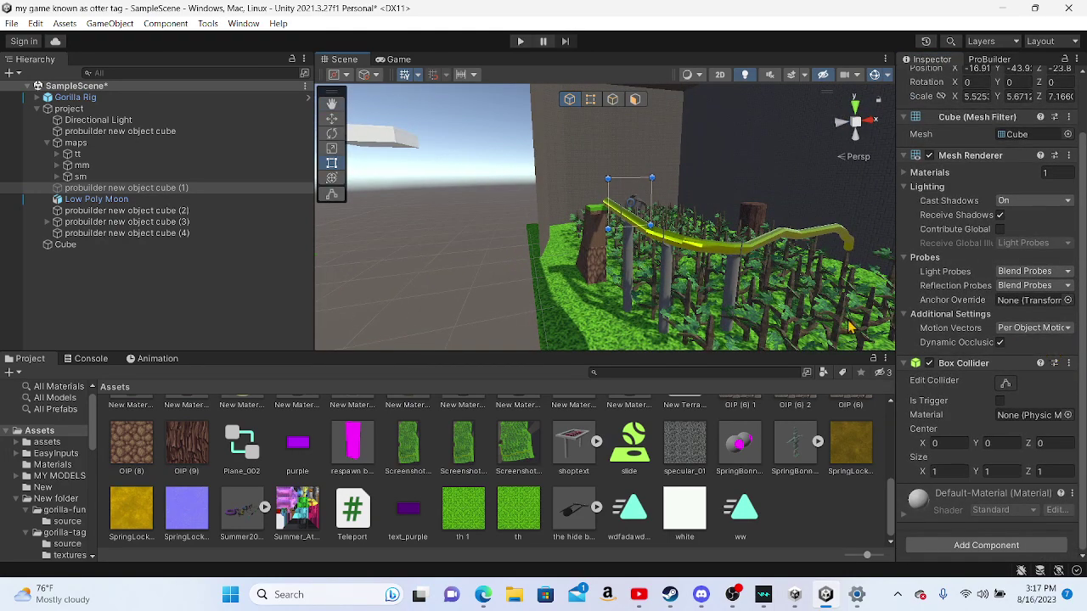
pyautogui.moveTo(849, 327)
pyautogui.mouseDown(button='right')
pyautogui.moveTo(634, 190)
pyautogui.moveTo(844, 365)
pyautogui.moveTo(662, 484)
pyautogui.mouseUp(button='right')
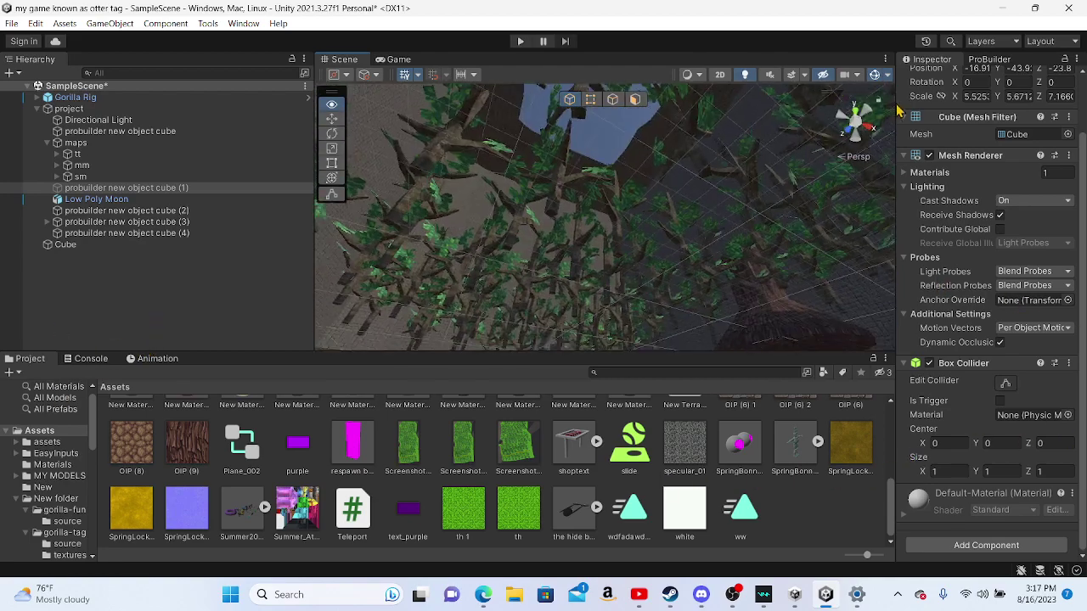
pyautogui.moveTo(910, 459)
pyautogui.mouseDown(button='right')
pyautogui.moveTo(13, 301)
pyautogui.moveTo(824, 300)
pyautogui.mouseUp(button='right')
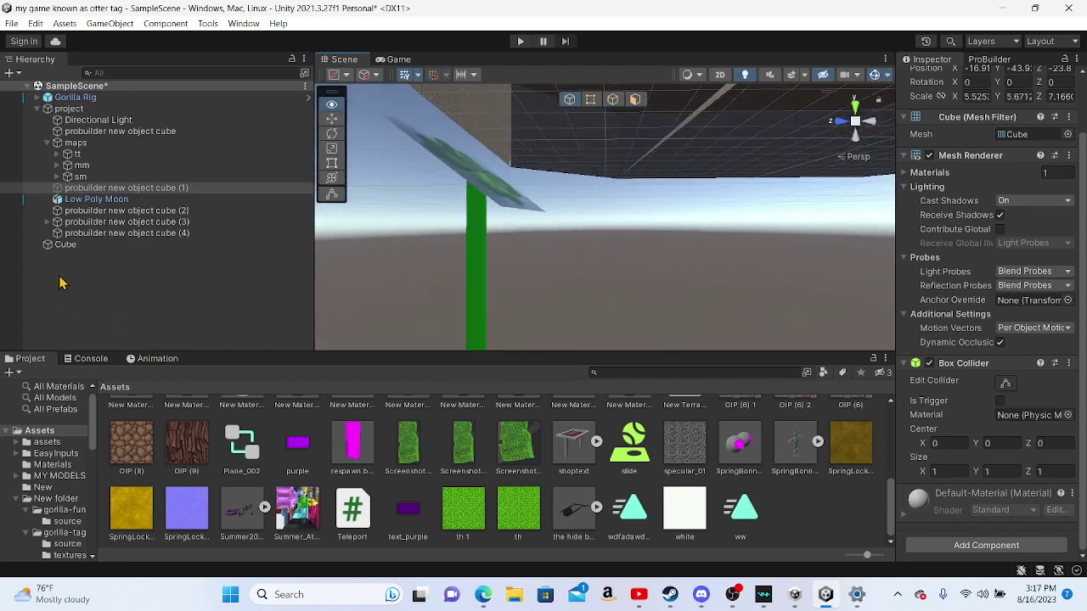
pyautogui.moveTo(456, 290); pyautogui.dragTo(522, 244, button='right')
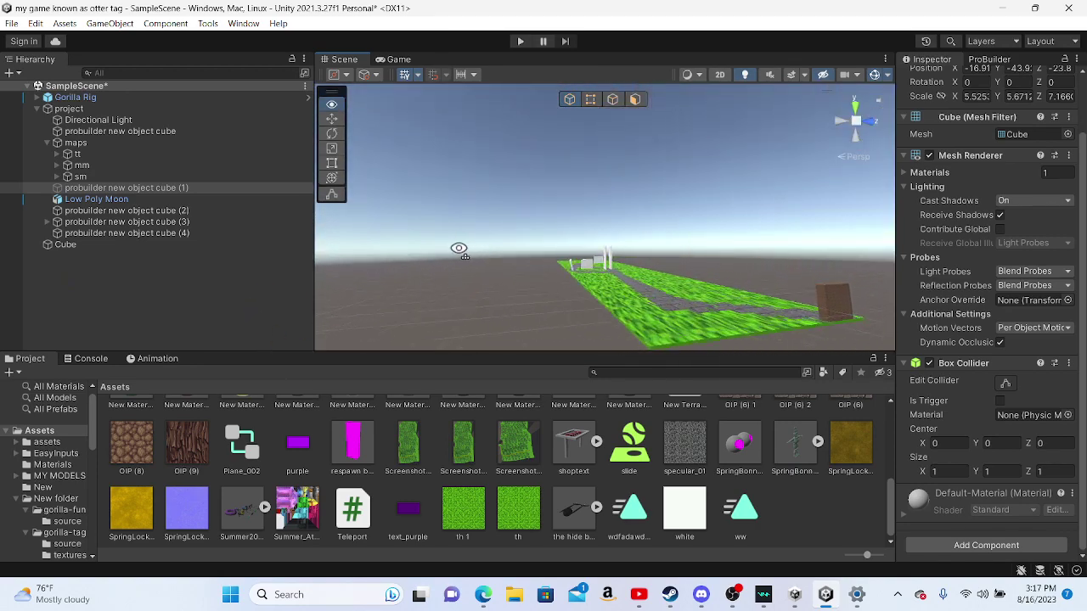
pyautogui.moveTo(522, 244)
pyautogui.mouseDown(button='right')
pyautogui.moveTo(447, 279)
pyautogui.moveTo(1010, 270)
pyautogui.moveTo(969, 314)
pyautogui.moveTo(778, 316)
pyautogui.moveTo(734, 259)
pyautogui.mouseUp(button='right')
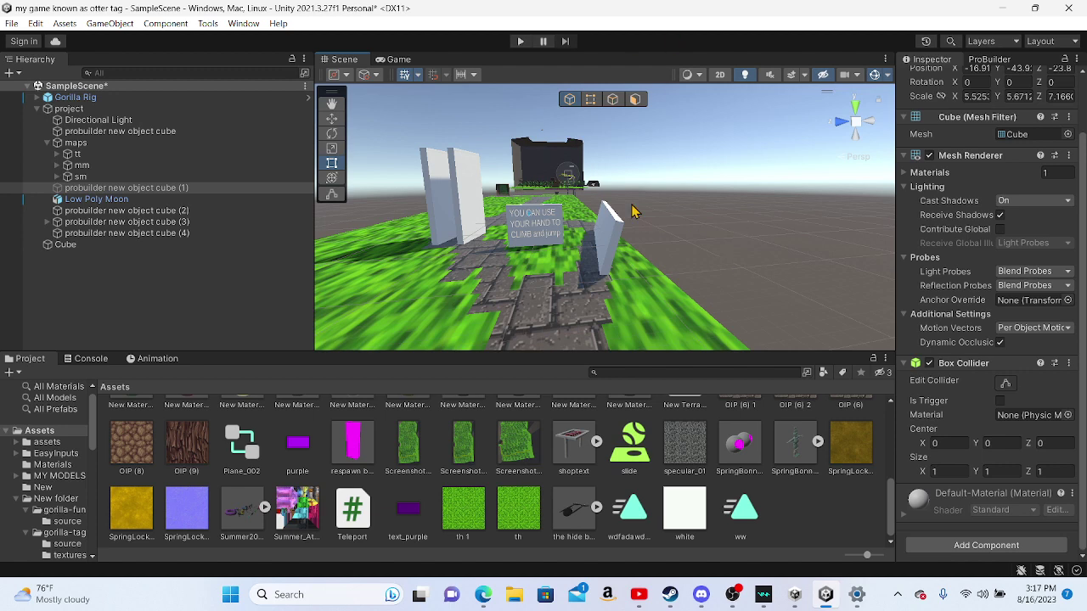
pyautogui.moveTo(767, 204); pyautogui.dragTo(701, 152, button='right')
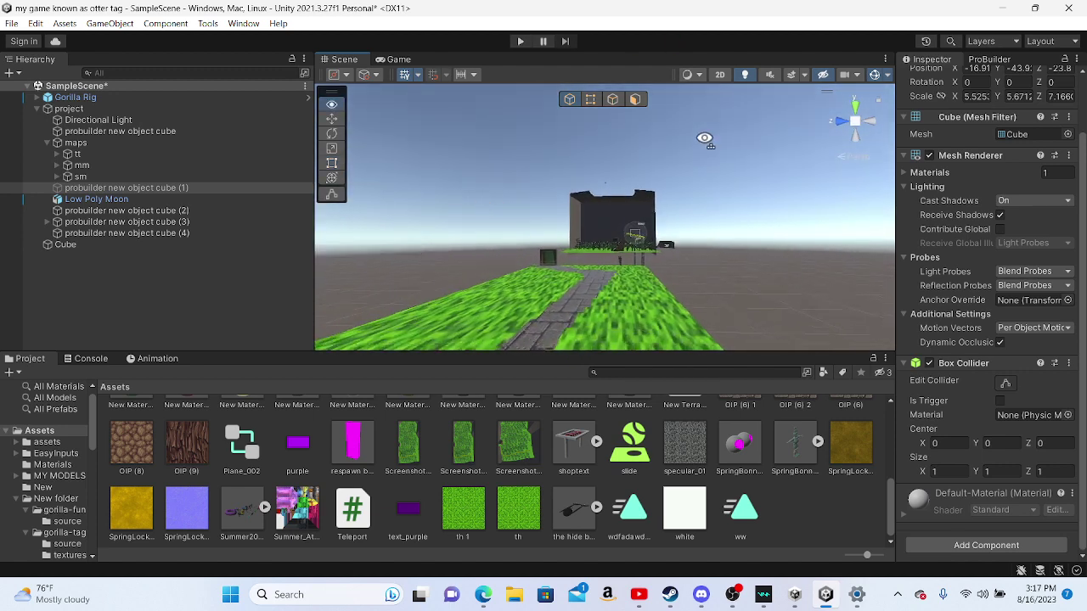
pyautogui.moveTo(701, 152); pyautogui.dragTo(874, 78, button='right')
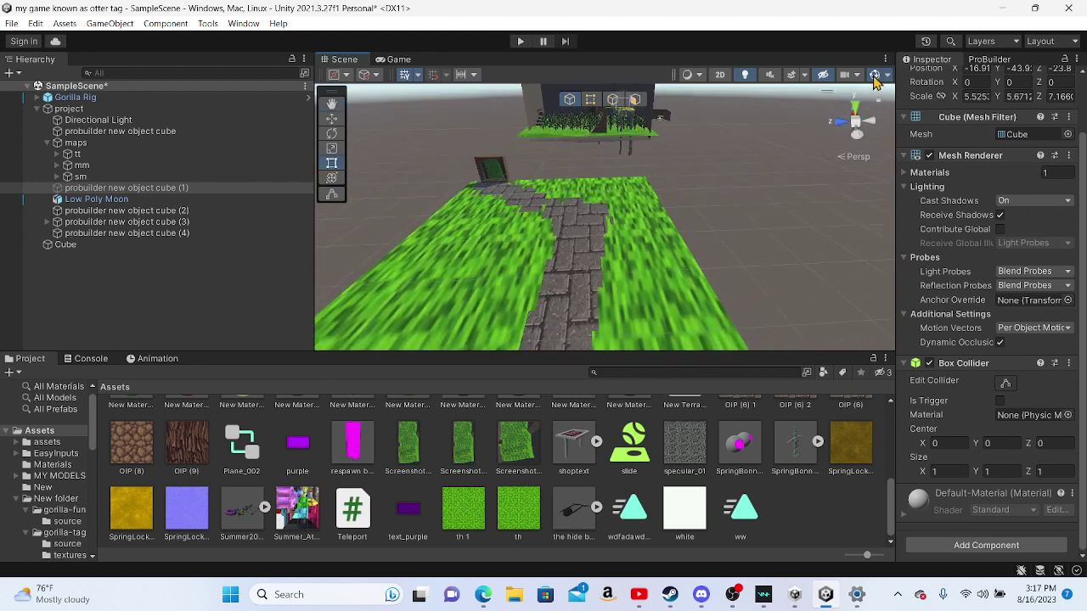
# Step: Reopen the ProBuilder tools, add an extra cube, then undo it
pyautogui.click(993, 60)
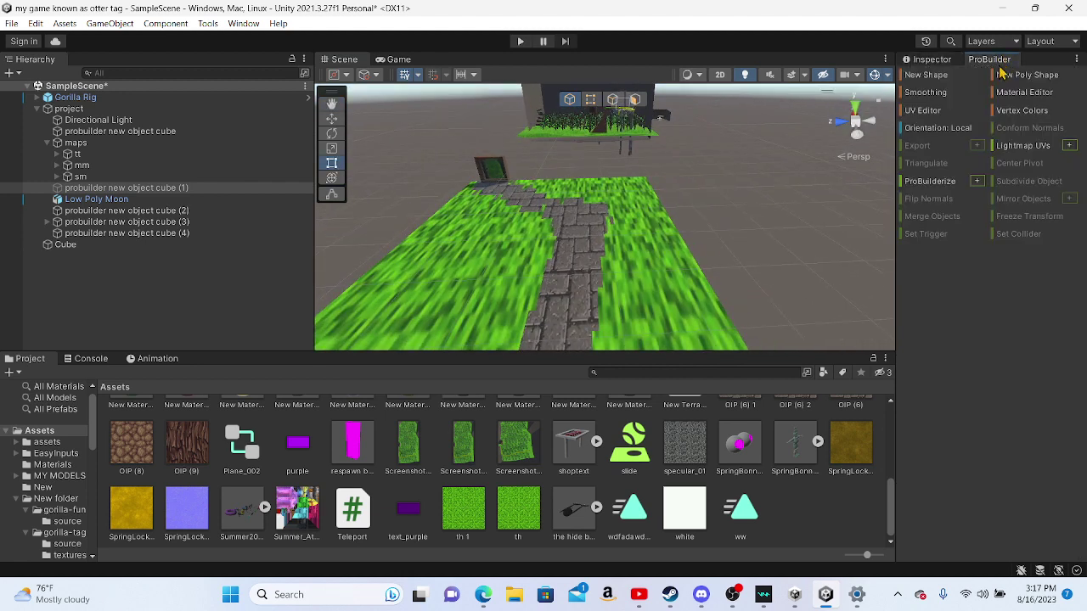
pyautogui.click(16, 76)
pyautogui.click(220, 138)
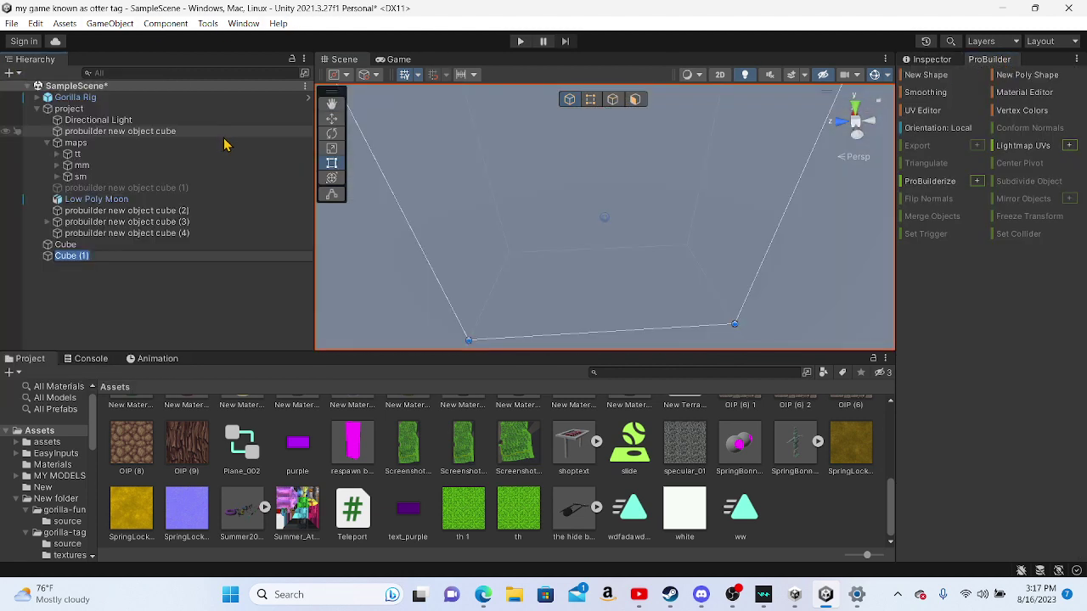
pyautogui.hotkey('ctrl', 'z')
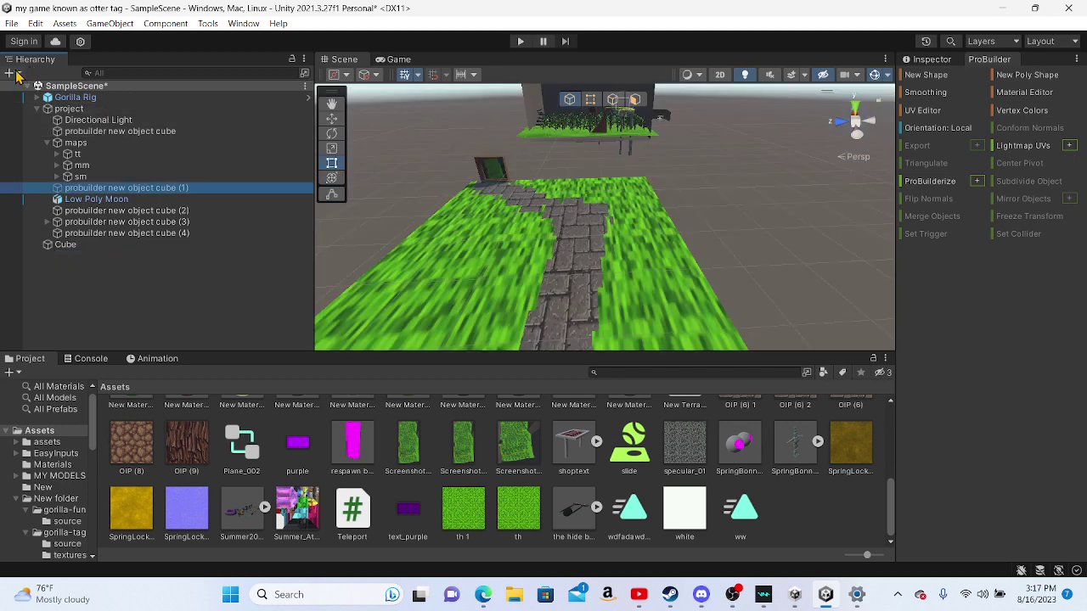
# Step: Add a sphere, frame it, and scale it to nearly twice its size
pyautogui.click(13, 73)
pyautogui.moveTo(45, 134)
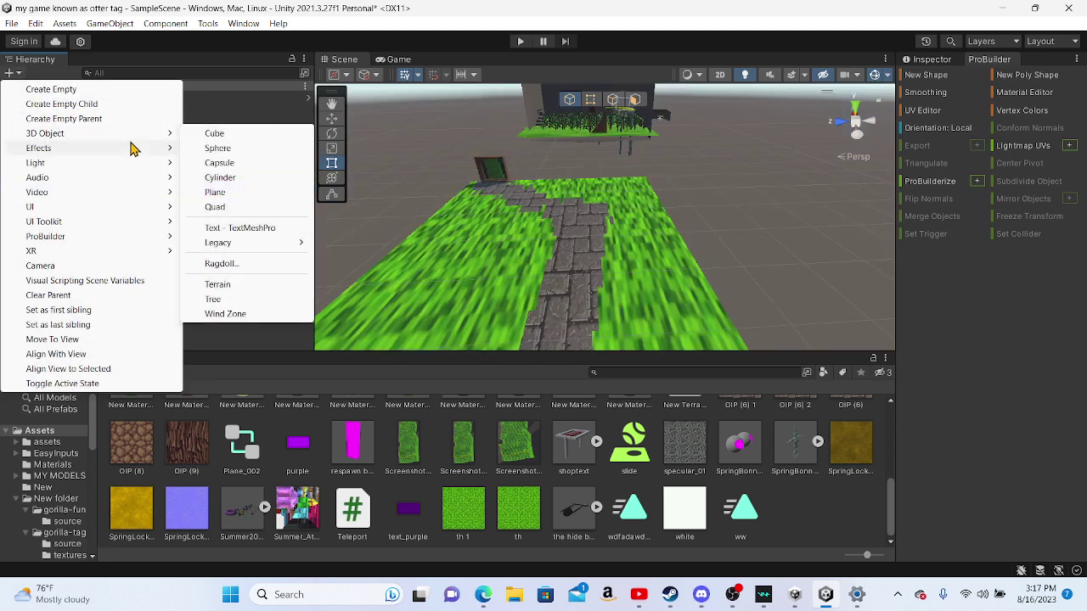
pyautogui.click(231, 147)
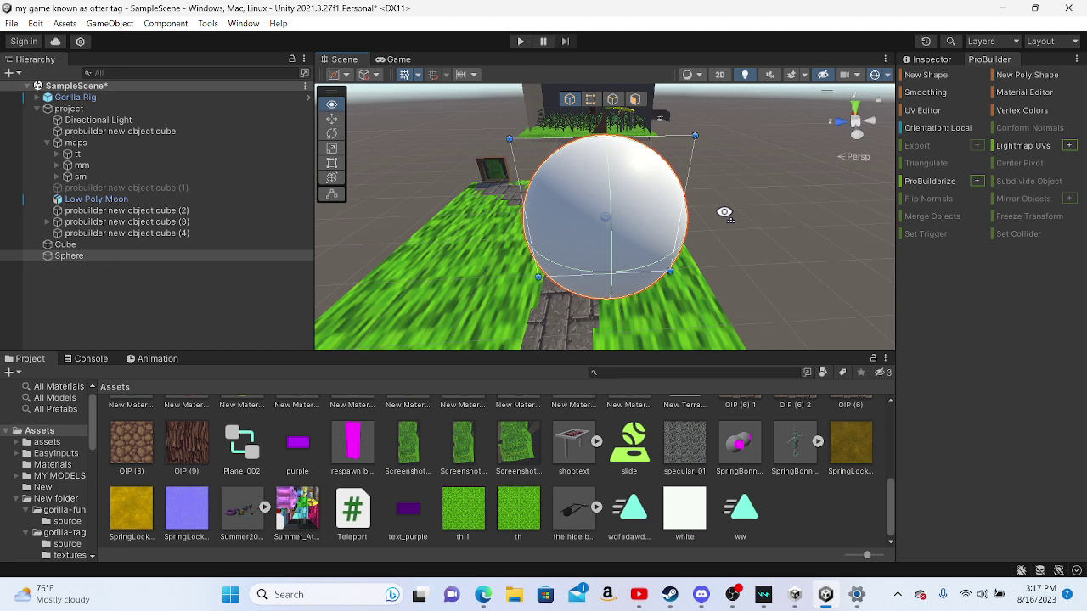
pyautogui.scroll(-3, 672, 208)
pyautogui.scroll(-3, 662, 204)
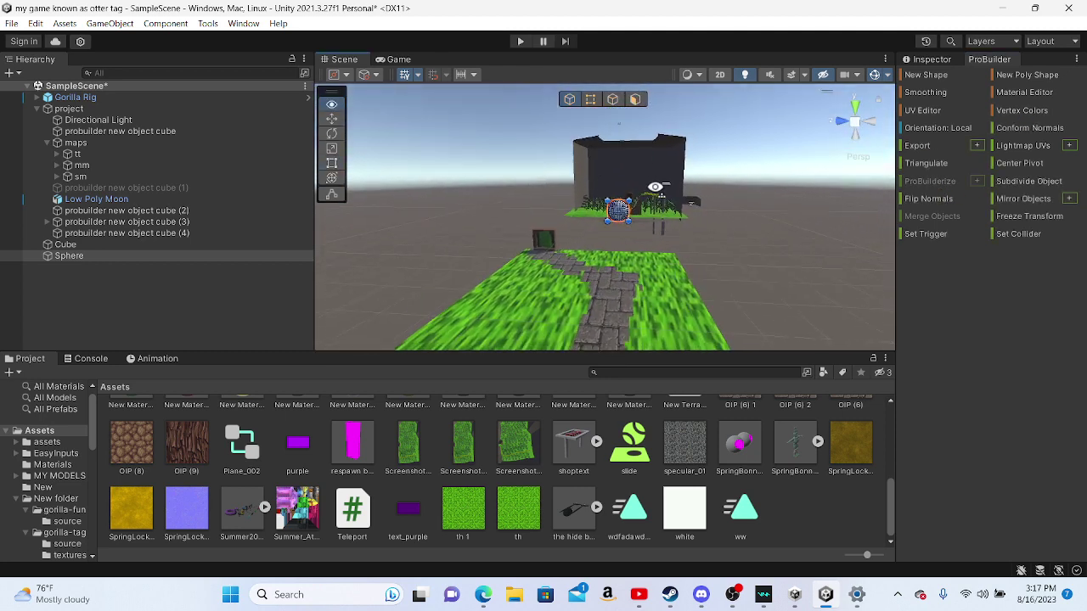
pyautogui.scroll(5, 688, 204)
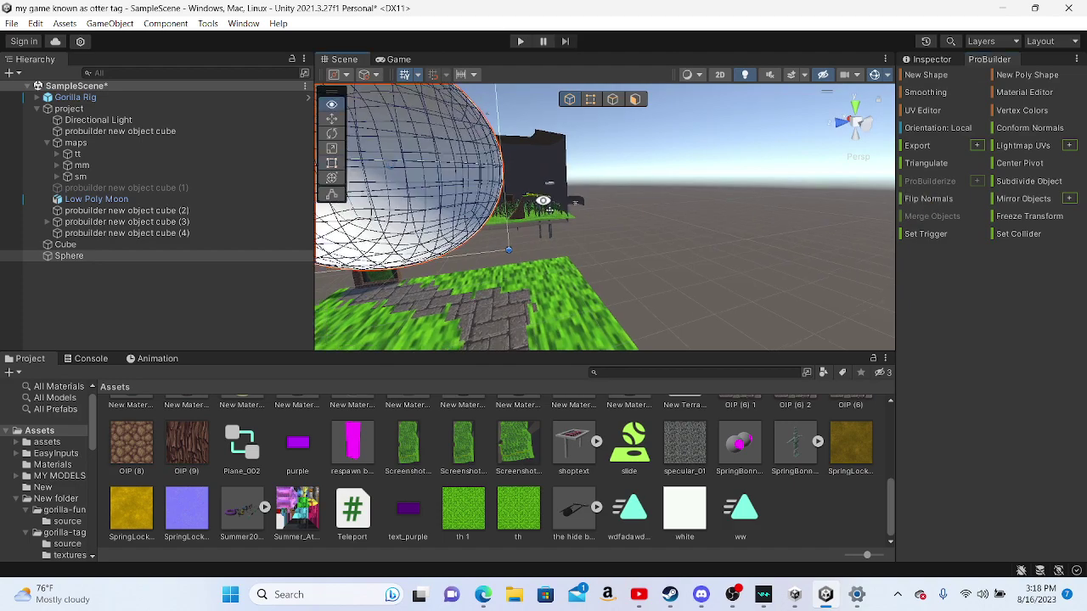
pyautogui.scroll(5, 603, 212)
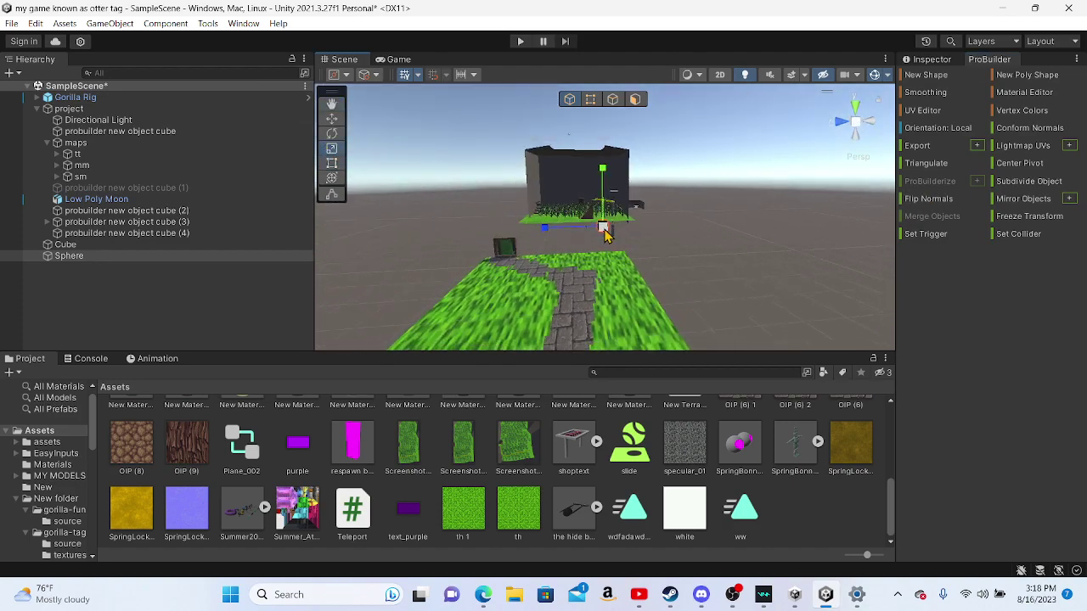
pyautogui.press('f')
pyautogui.moveTo(776, 334)
pyautogui.mouseDown(button='right')
pyautogui.moveTo(477, 368)
pyautogui.moveTo(607, 189)
pyautogui.mouseUp(button='right')
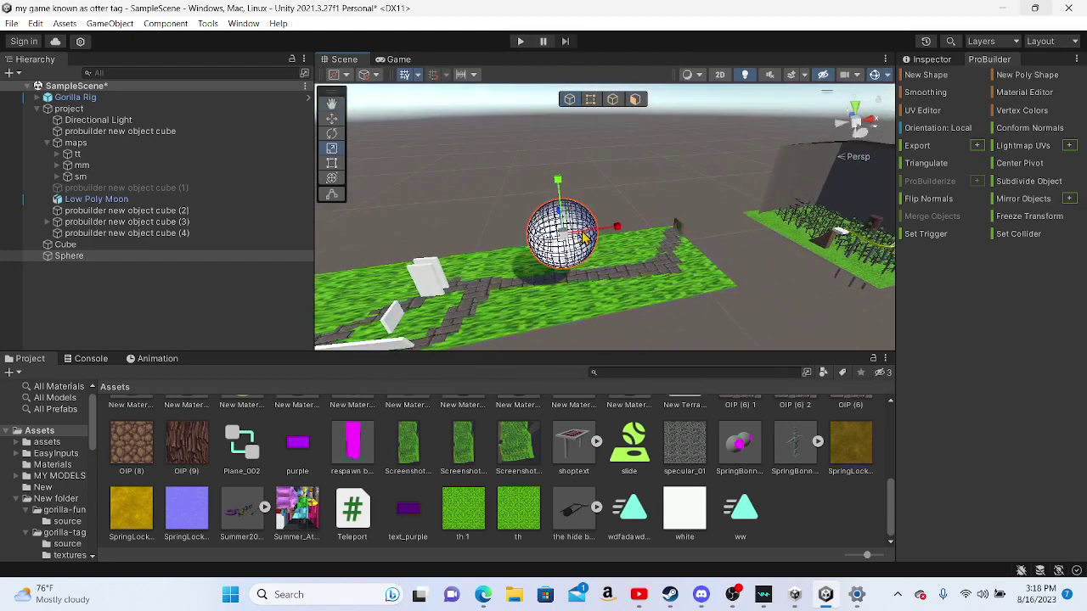
pyautogui.press('r')
pyautogui.moveTo(607, 188); pyautogui.dragTo(957, 14)
# Step: Set the sphere's Mesh Renderer Cast Shadows to Off
pyautogui.click(933, 60)
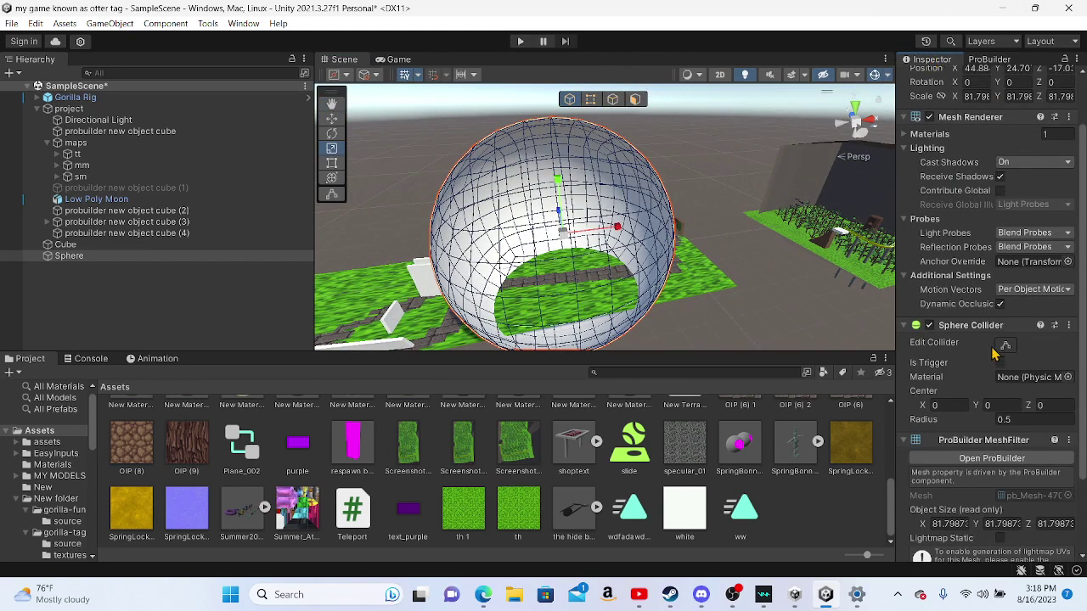
pyautogui.scroll(-1, 985, 407)
pyautogui.scroll(-1, 989, 446)
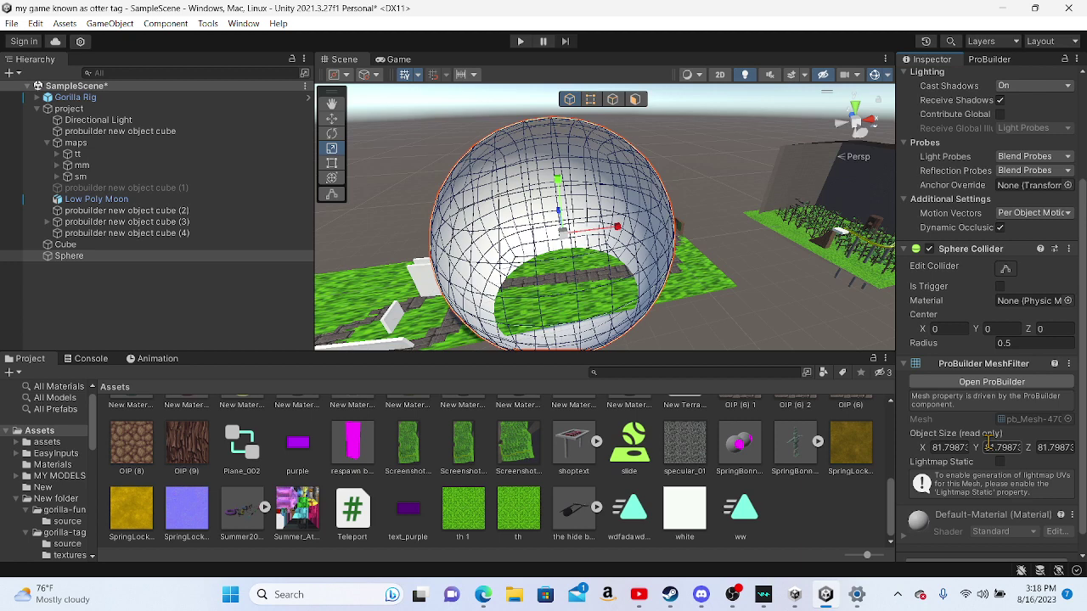
pyautogui.scroll(2, 992, 401)
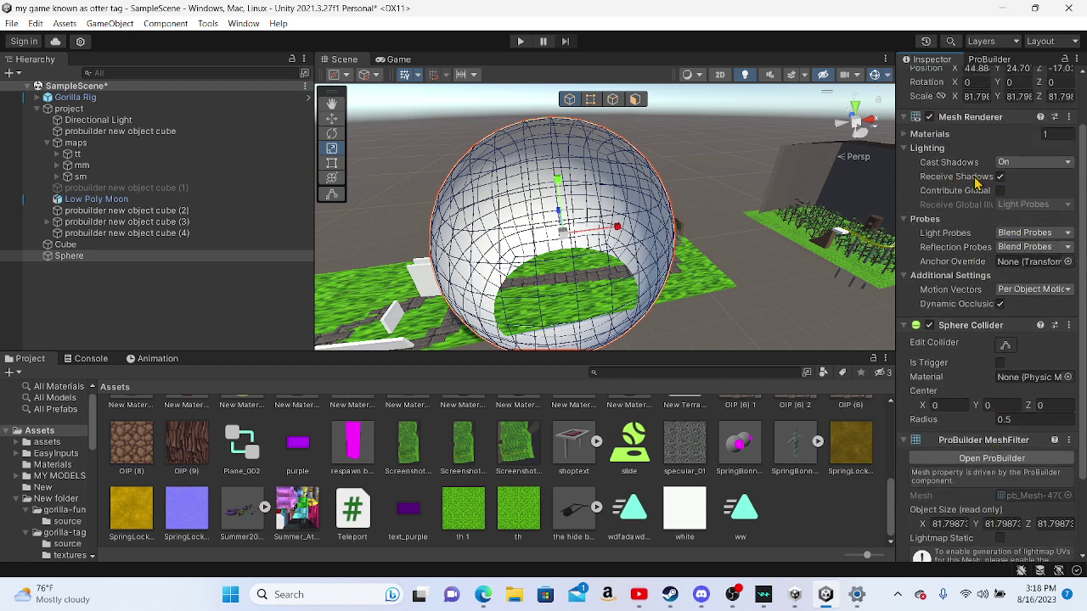
pyautogui.click(1024, 162)
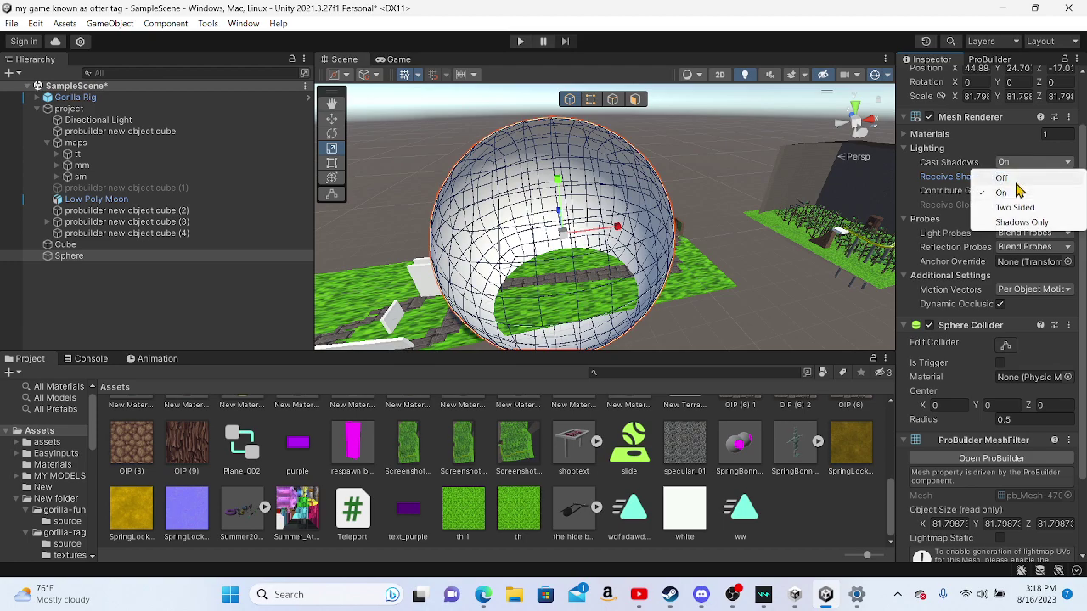
pyautogui.click(1017, 182)
pyautogui.scroll(-2, 662, 251)
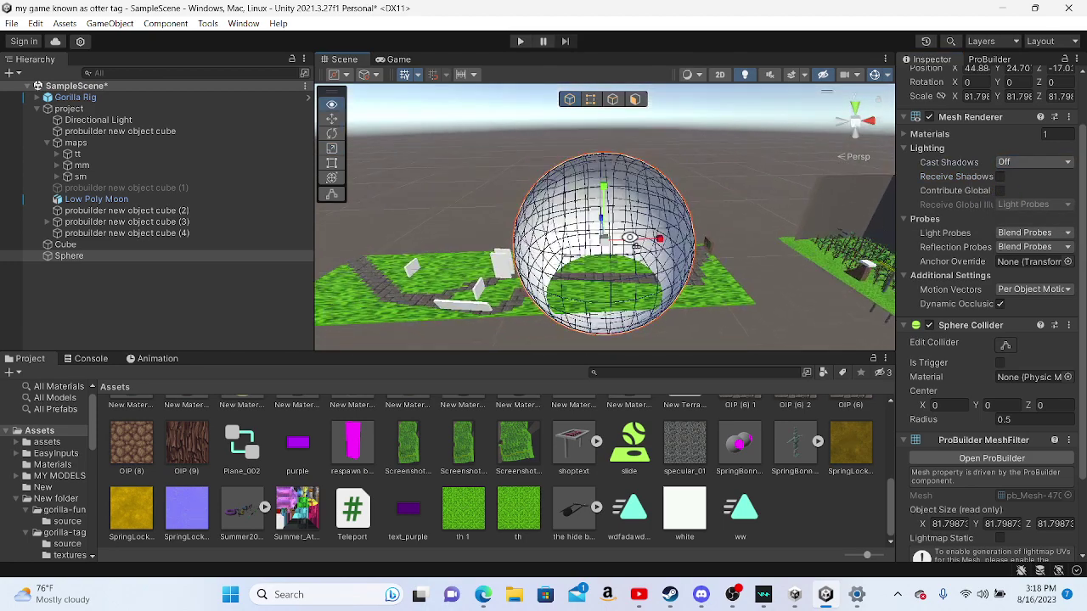
pyautogui.scroll(-3, 637, 245)
# Step: Scale the sphere to 290 so it engulfs the map, then view it from inside
pyautogui.moveTo(635, 245); pyautogui.dragTo(717, 127)
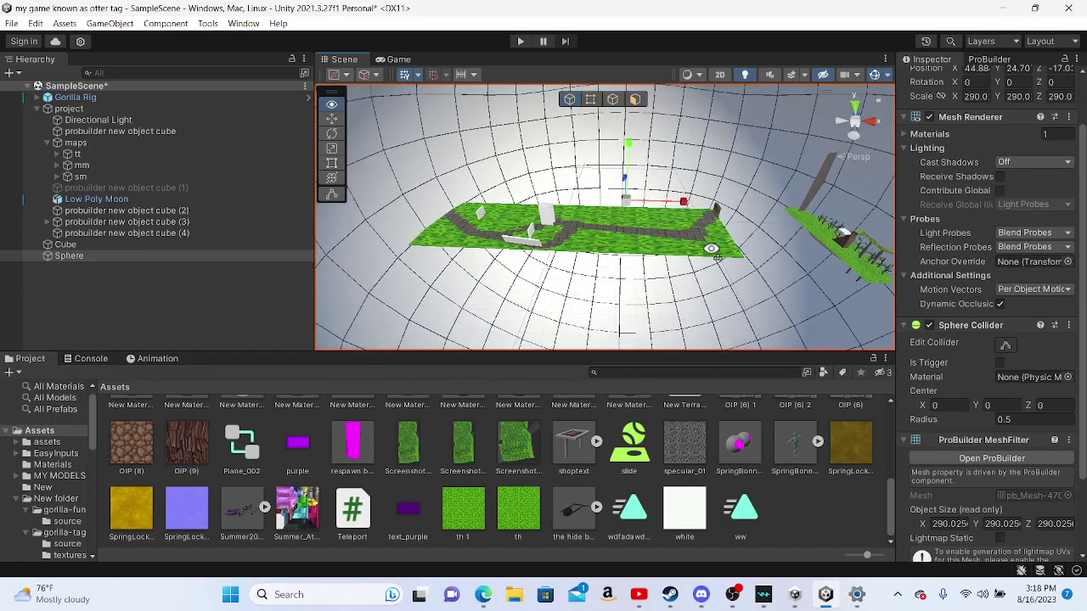
pyautogui.moveTo(717, 127); pyautogui.dragTo(385, 148, button='right')
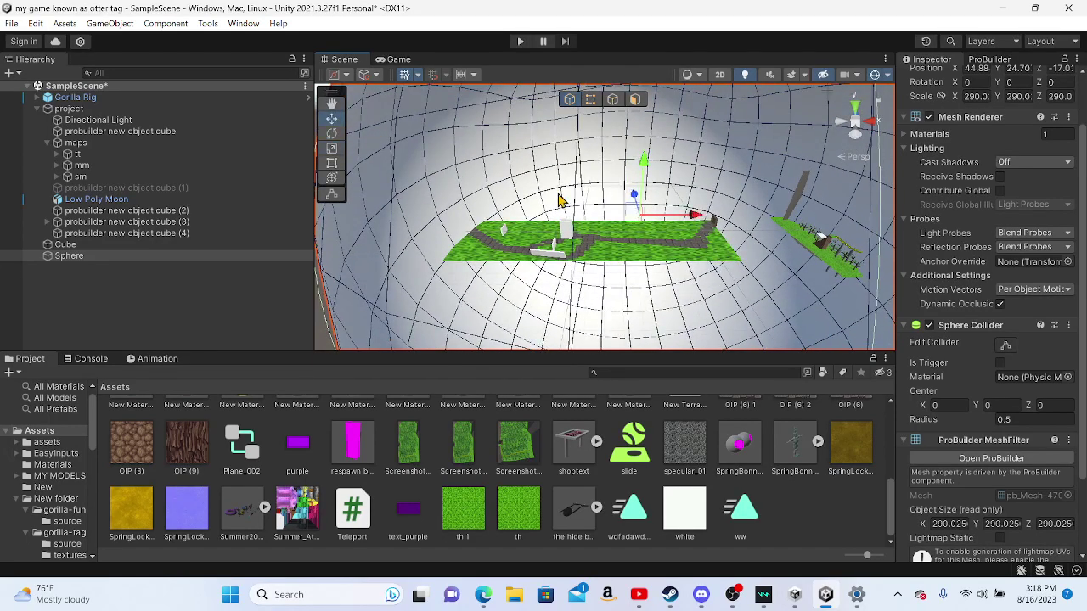
pyautogui.moveTo(639, 223)
pyautogui.mouseDown(button='right')
pyautogui.moveTo(474, 185)
pyautogui.moveTo(934, 289)
pyautogui.mouseUp(button='right')
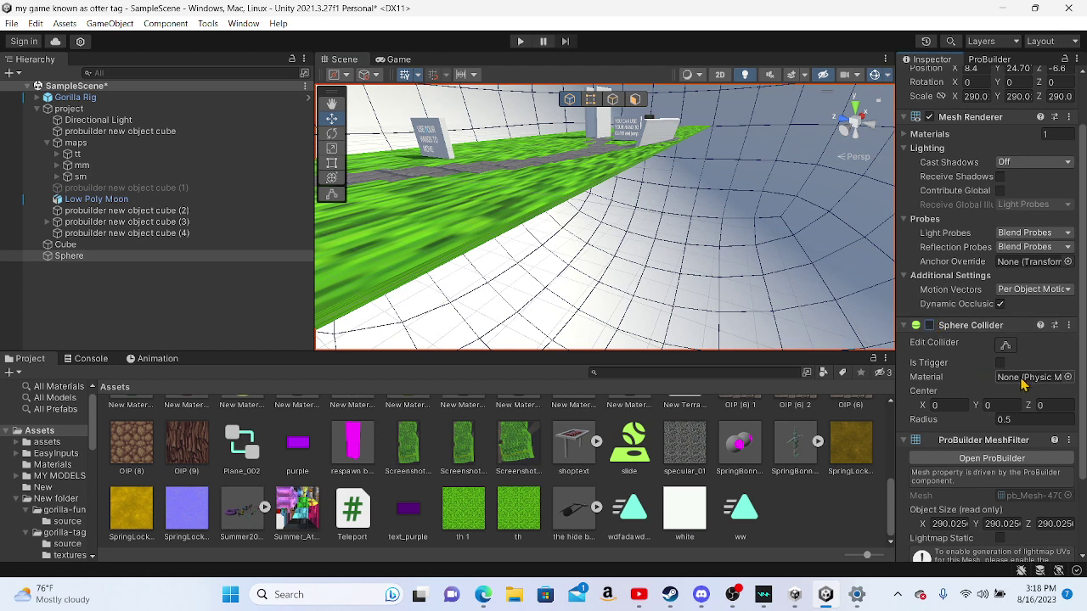
# Step: Remove the Sphere Collider from the sphere, after accidentally moving it above Mesh Renderer
pyautogui.click(1068, 325)
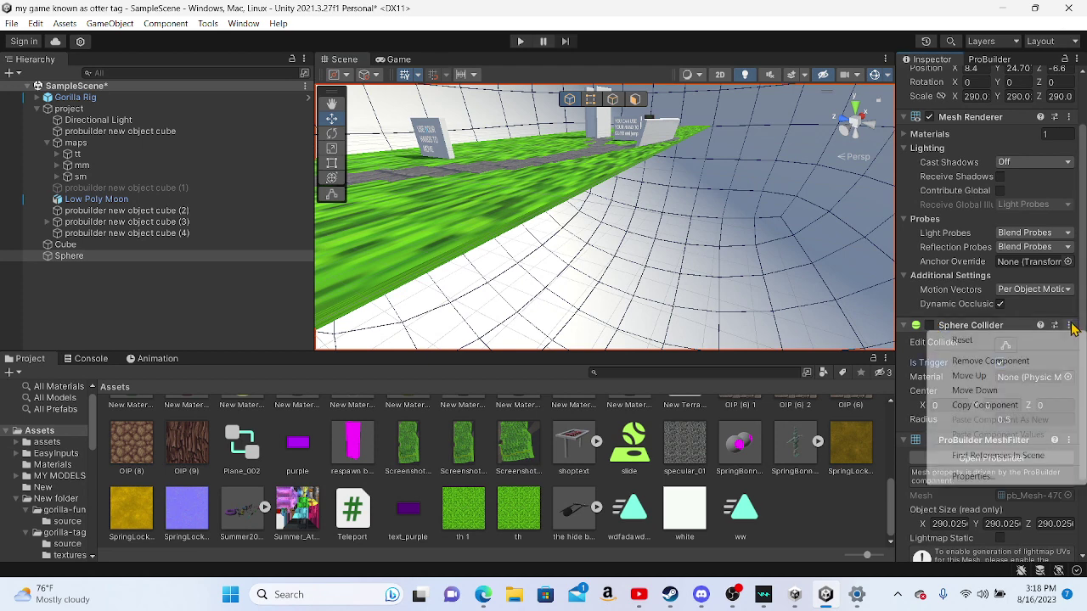
pyautogui.click(984, 377)
pyautogui.scroll(-1, 989, 382)
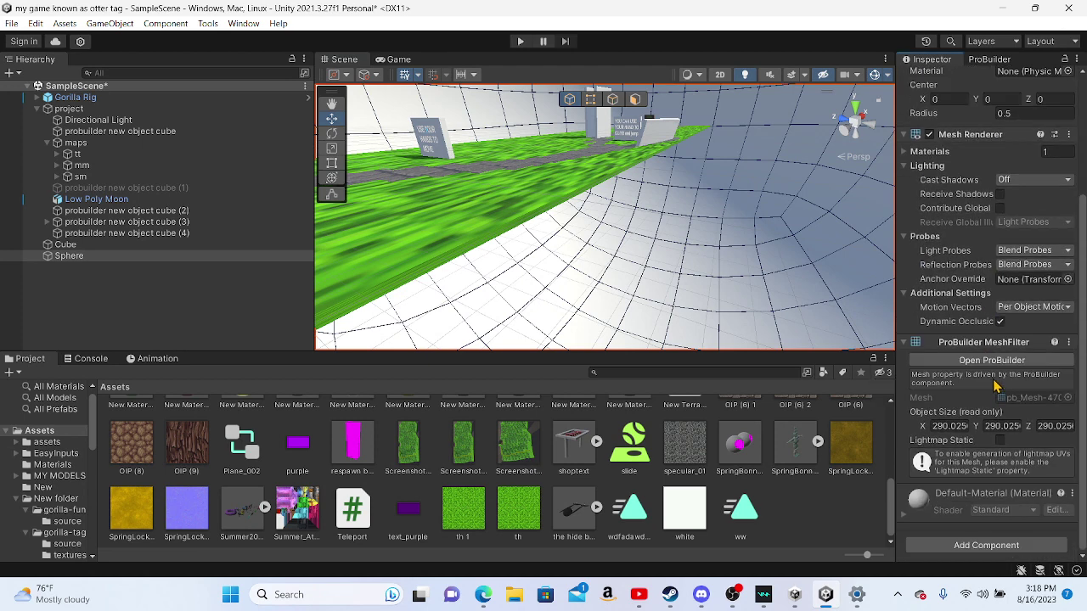
pyautogui.scroll(3, 993, 373)
pyautogui.click(1067, 182)
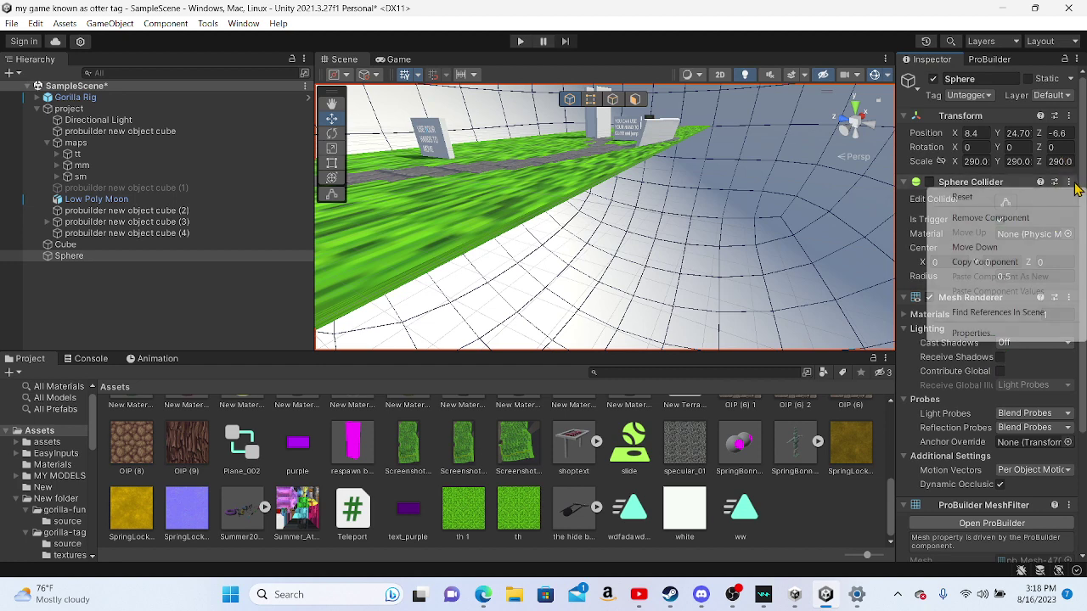
pyautogui.click(993, 217)
pyautogui.scroll(-1, 967, 422)
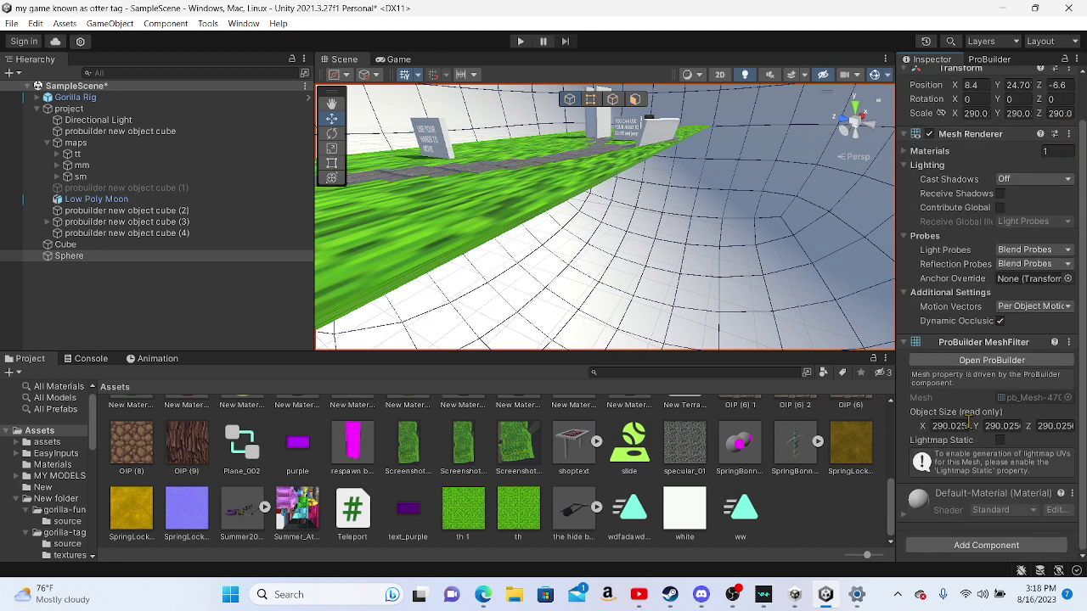
# Step: Add a Mesh Collider to the sphere for the slide physics material
pyautogui.click(944, 552)
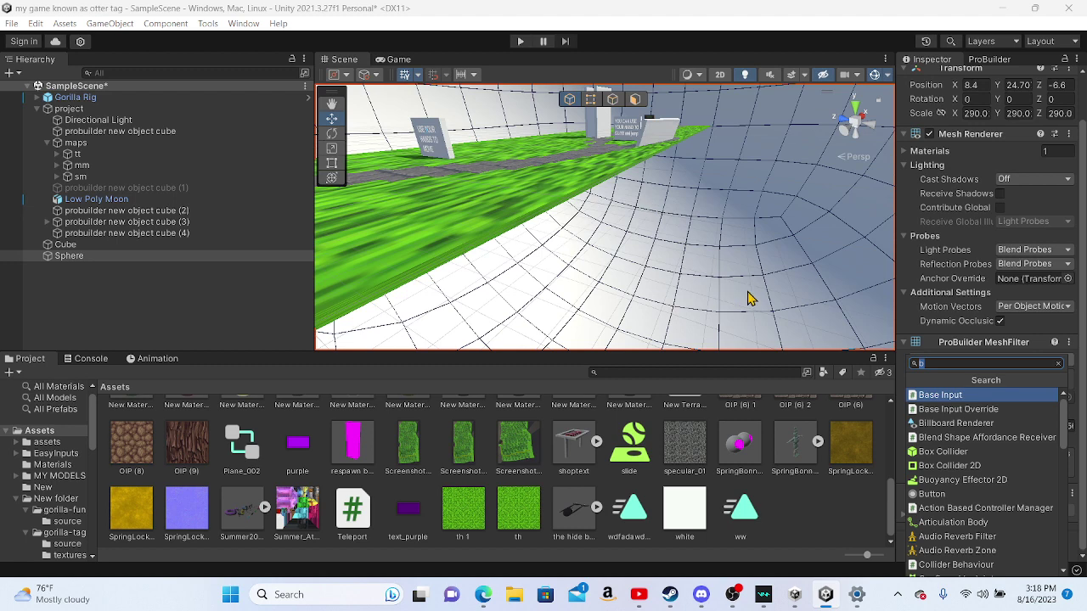
pyautogui.write('m')
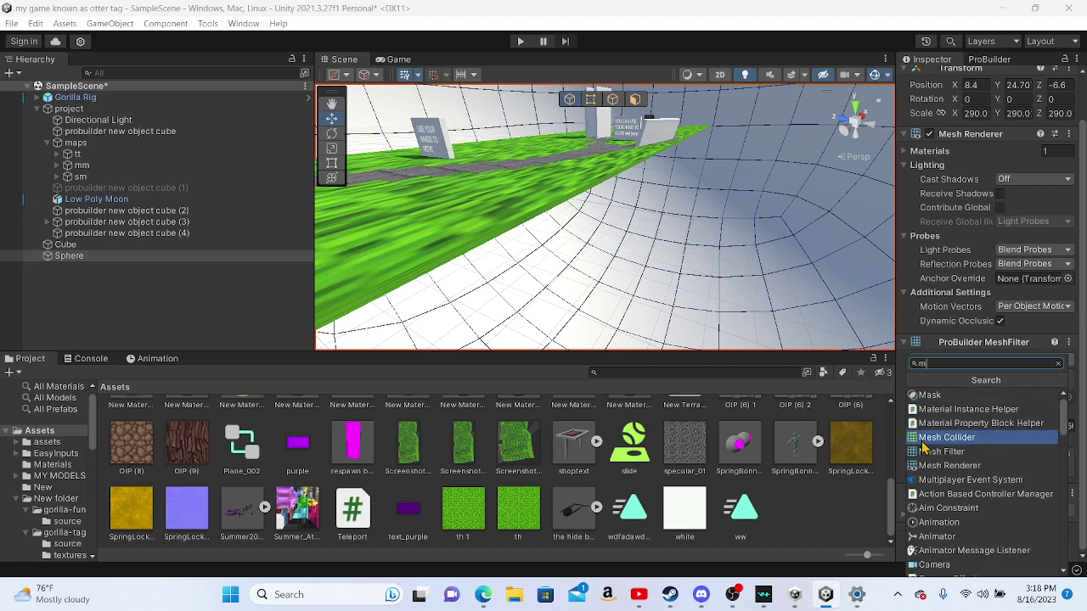
pyautogui.click(946, 437)
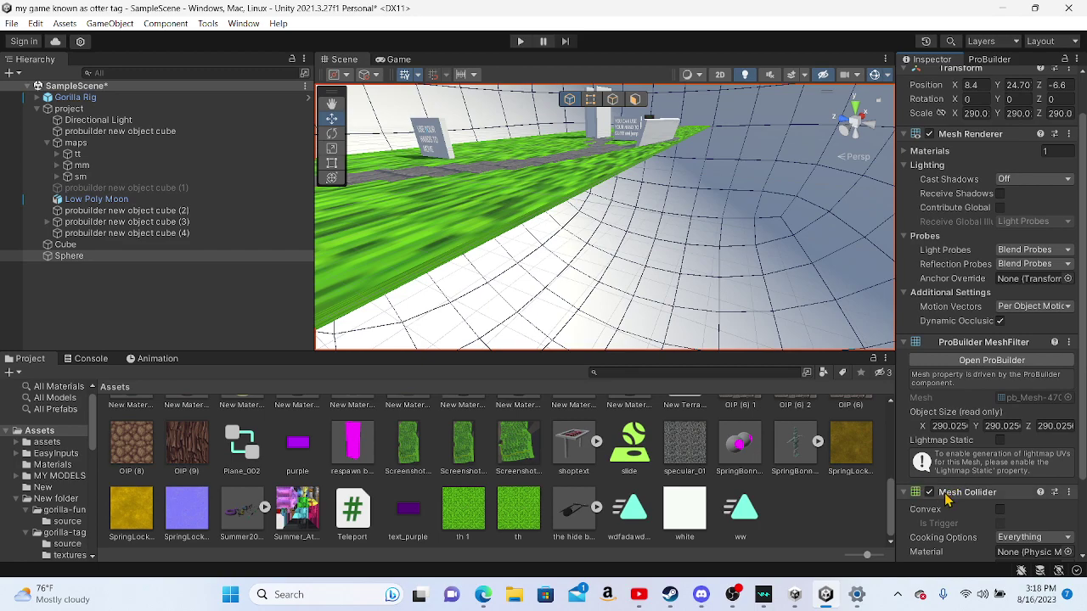
pyautogui.moveTo(658, 308)
pyautogui.keyDown('alt'); pyautogui.mouseDown()
pyautogui.moveTo(545, 241)
pyautogui.moveTo(888, 307)
pyautogui.mouseUp(); pyautogui.keyUp('alt')
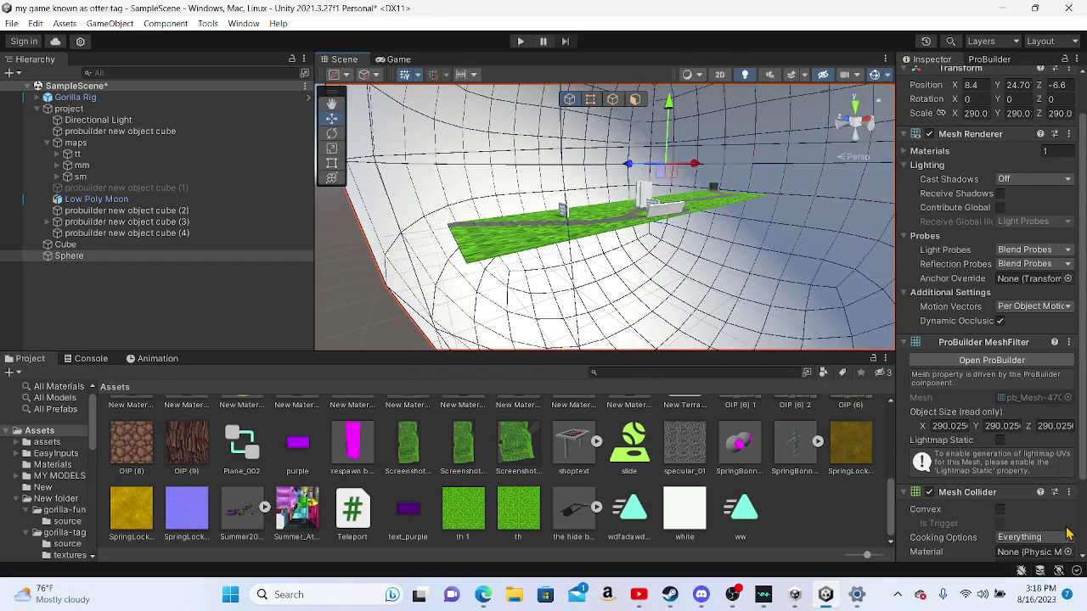
pyautogui.scroll(-2, 1036, 509)
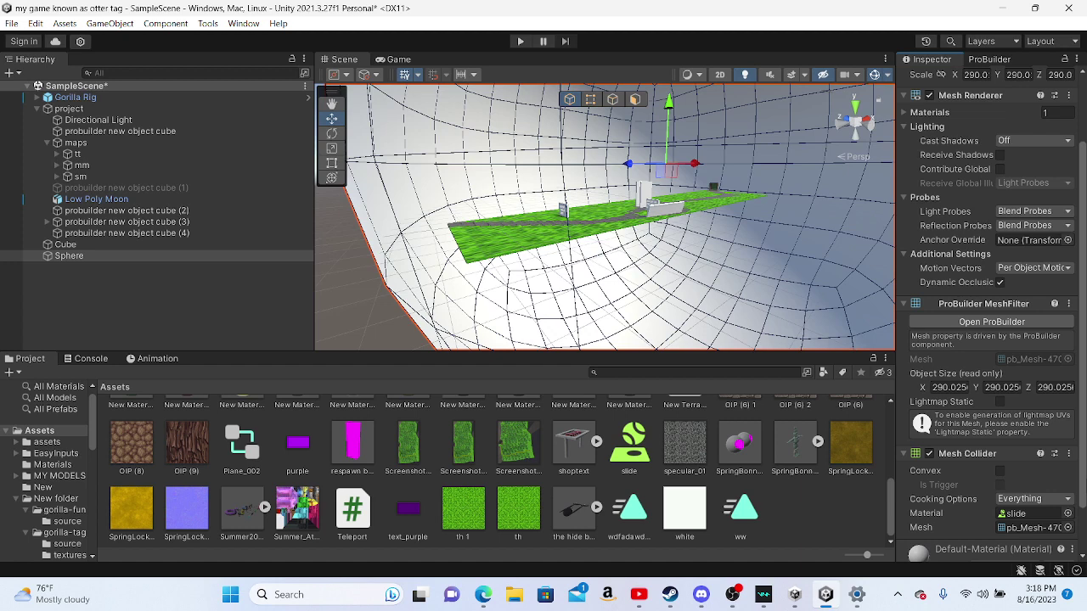
# Step: Expand the tt map group and save SampleScene with File > Save
pyautogui.moveTo(741, 339); pyautogui.dragTo(96, 288, button='right')
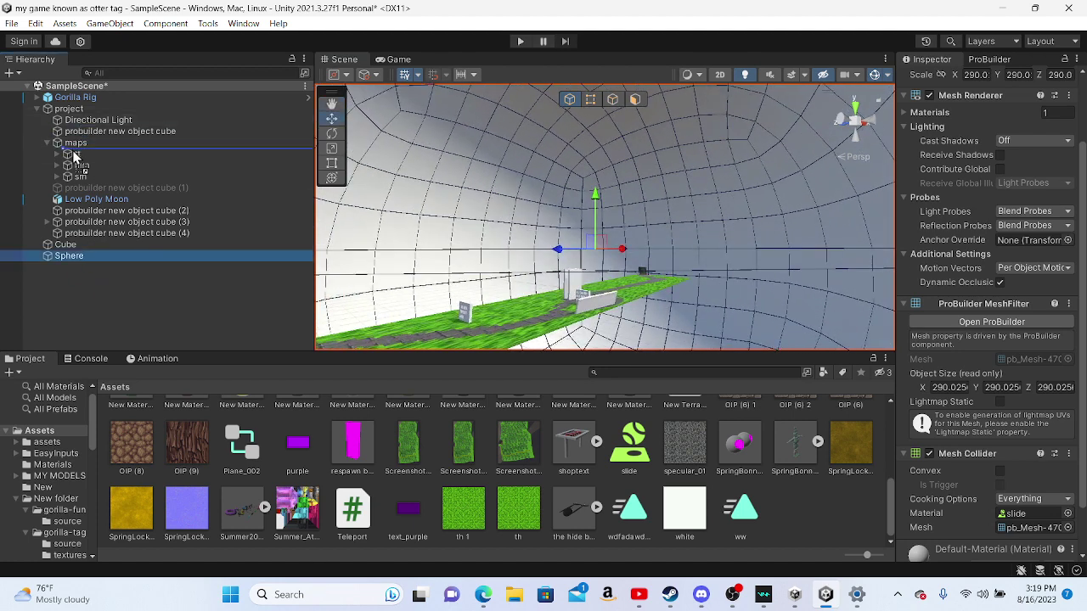
pyautogui.click(67, 153)
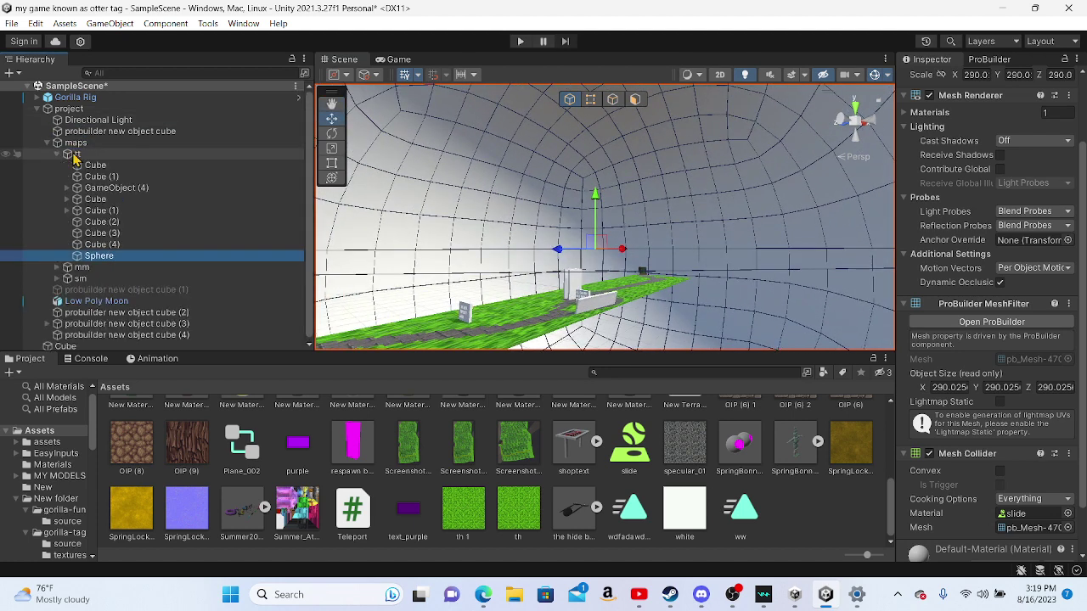
pyautogui.click(12, 23)
pyautogui.click(34, 88)
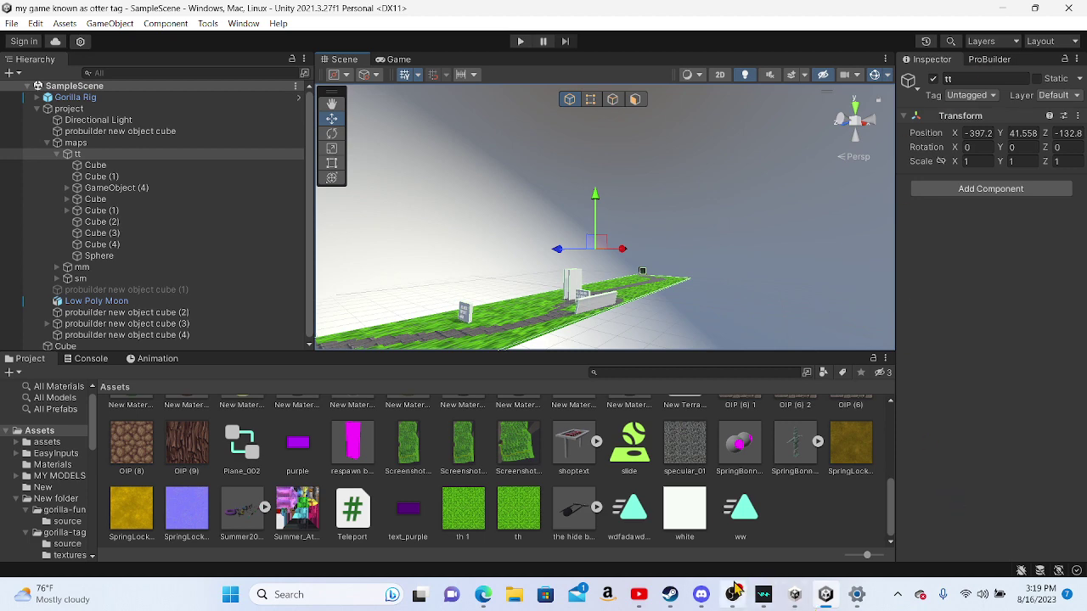
# Step: Bring OBS Studio forward and move Display Capture 2 to fill the preview canvas
pyautogui.click(732, 595)
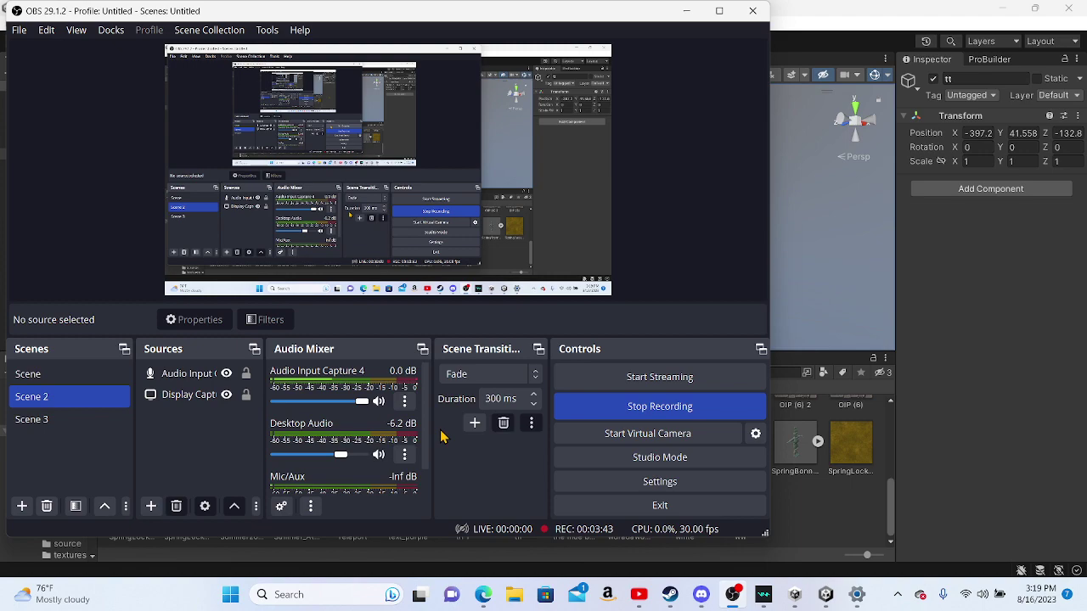
pyautogui.click(475, 246)
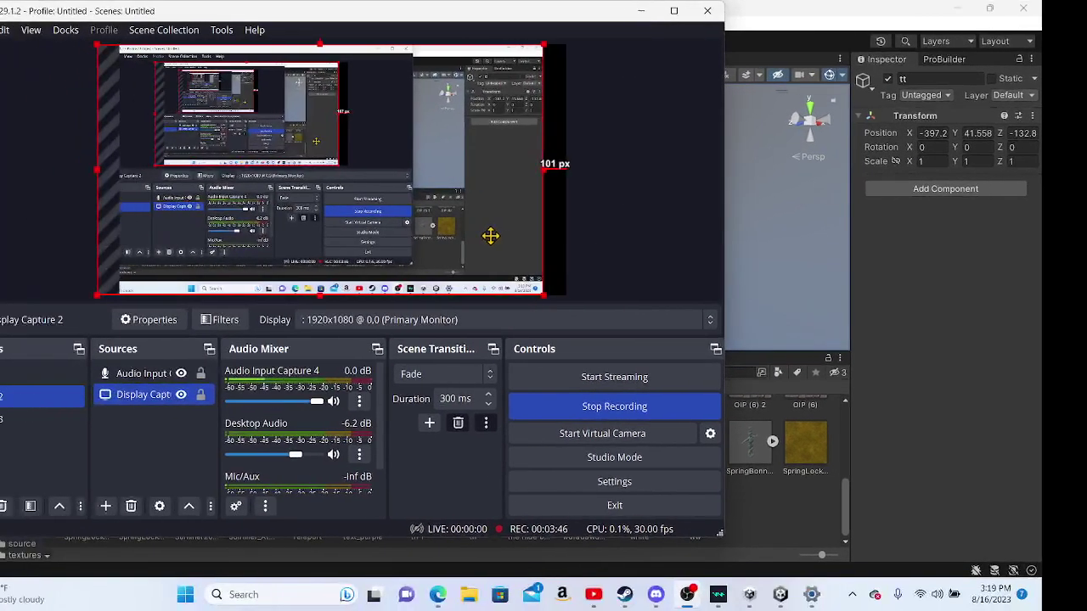
pyautogui.moveTo(224, 297); pyautogui.dragTo(563, 236)
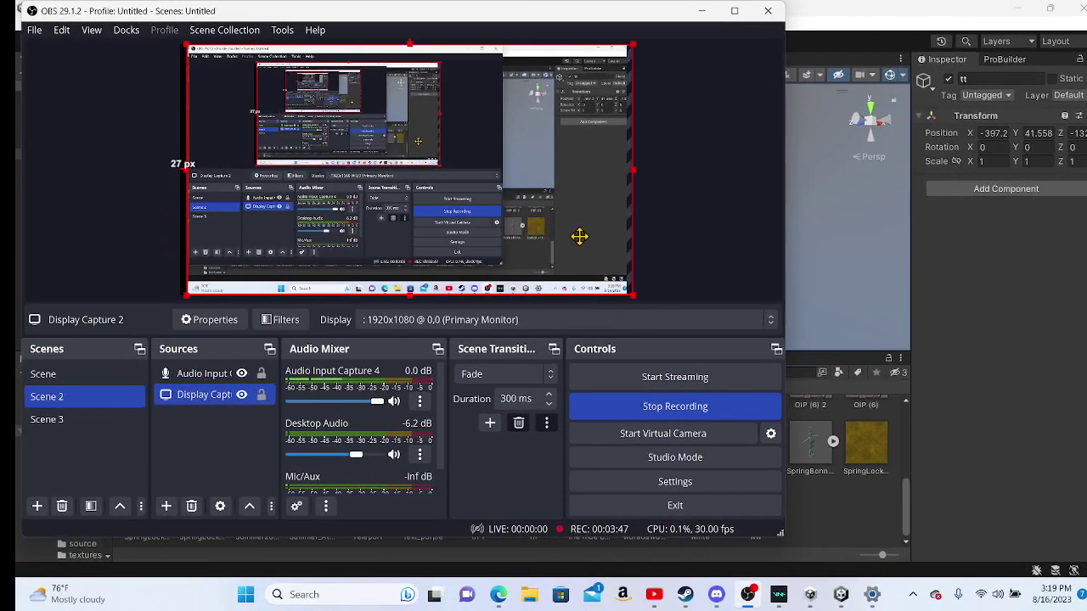